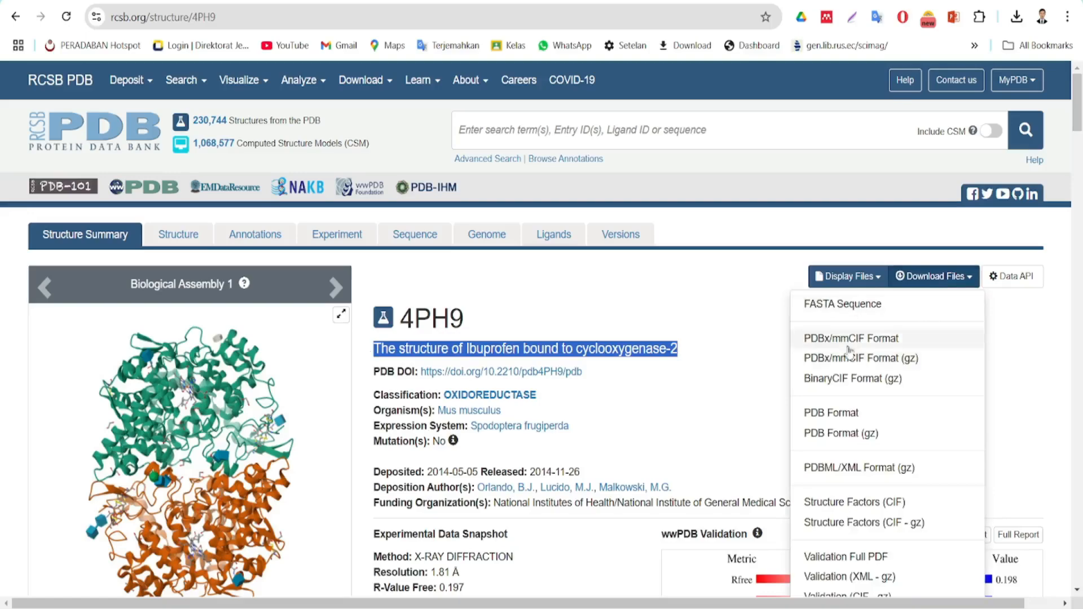
Download entry 4PH9 in PDB Format and save it as 4ph9.pdb in a new Target folder inside Penelitian internal 2024.
click(861, 417)
click(188, 93)
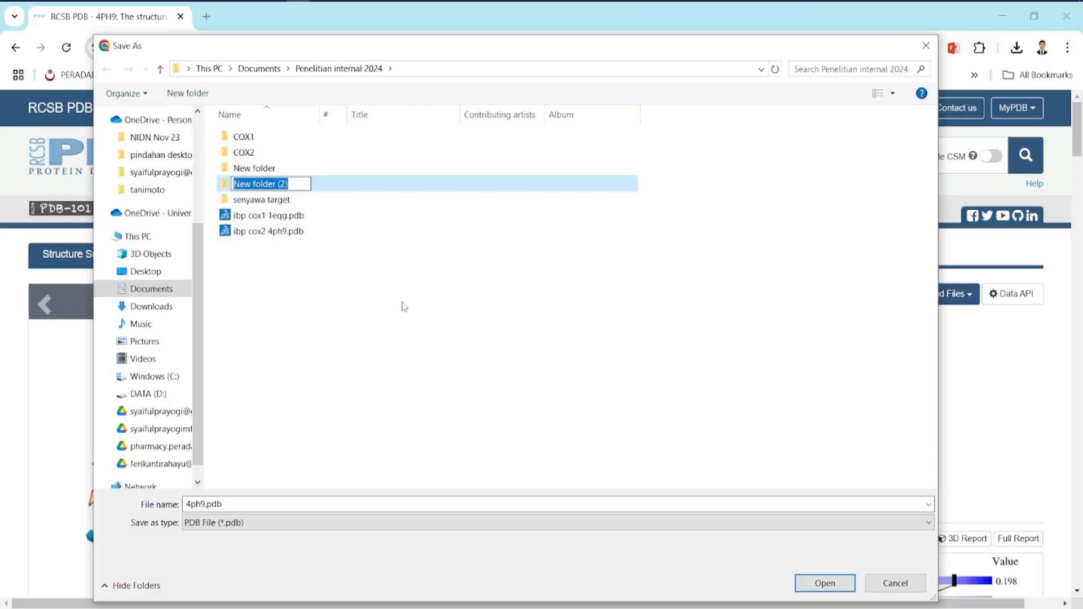
text(Target)
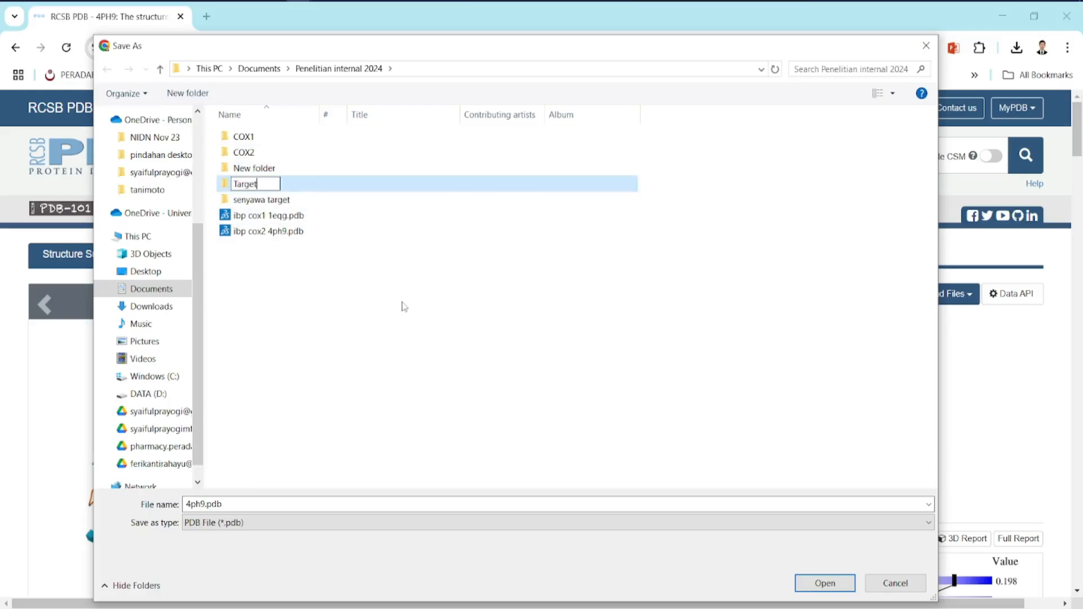
key(Return)
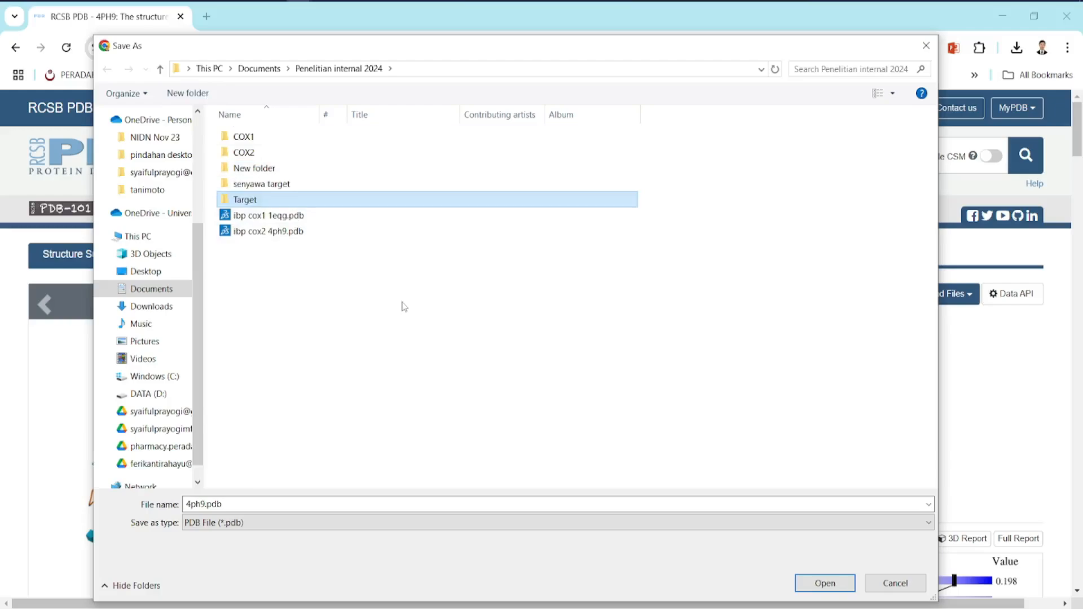
key(Return)
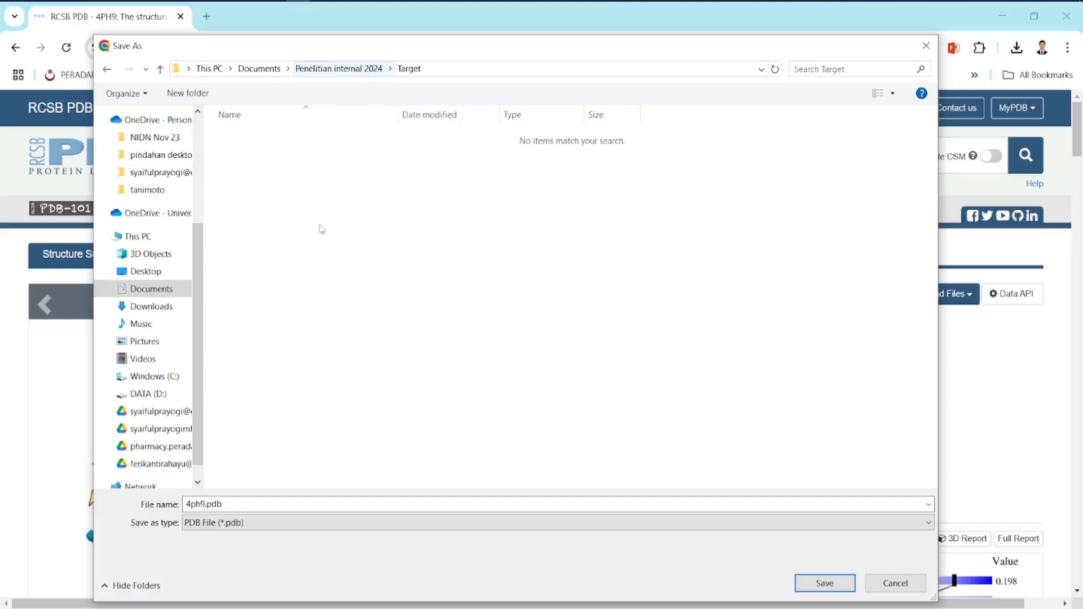
click(825, 583)
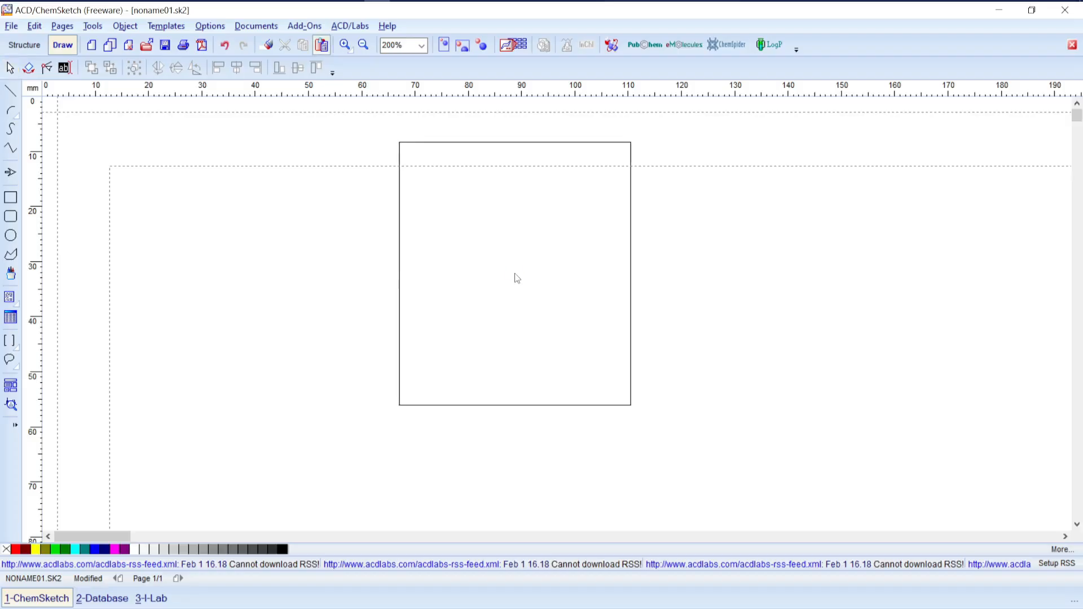
In ACD/ChemSketch, place the Isorhamnetin-3-robinobioside reference picture and draw two fused benzene rings plus a separate one beside it.
click(517, 278)
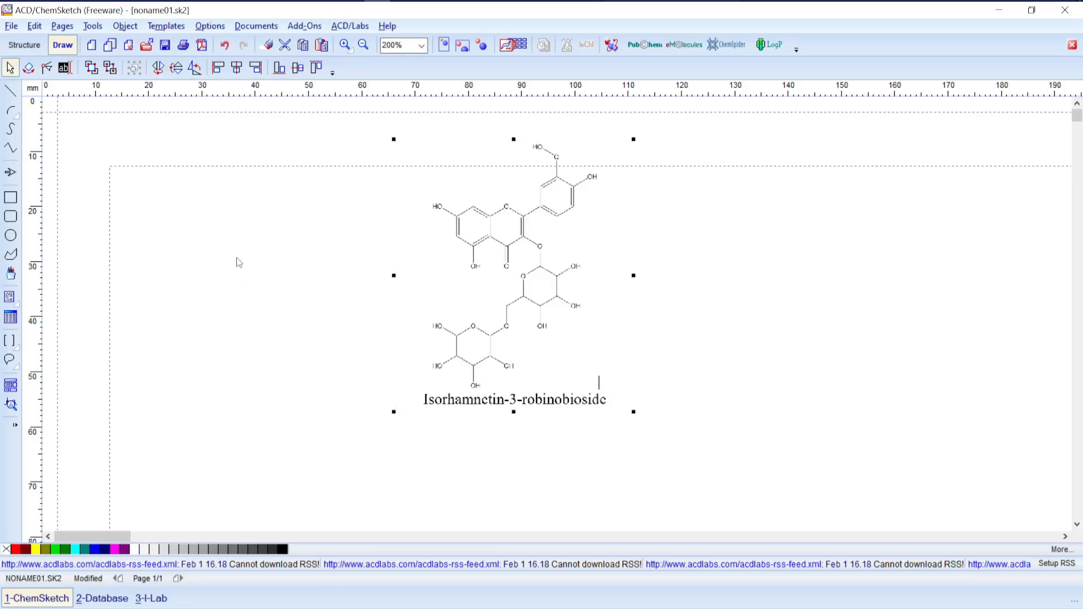
click(36, 46)
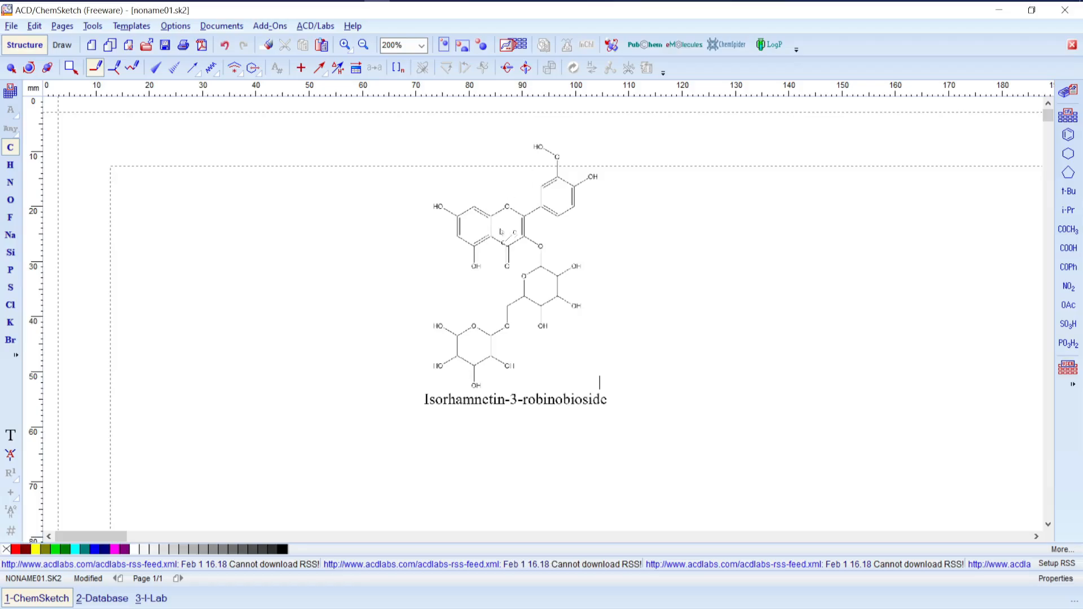
click(1068, 135)
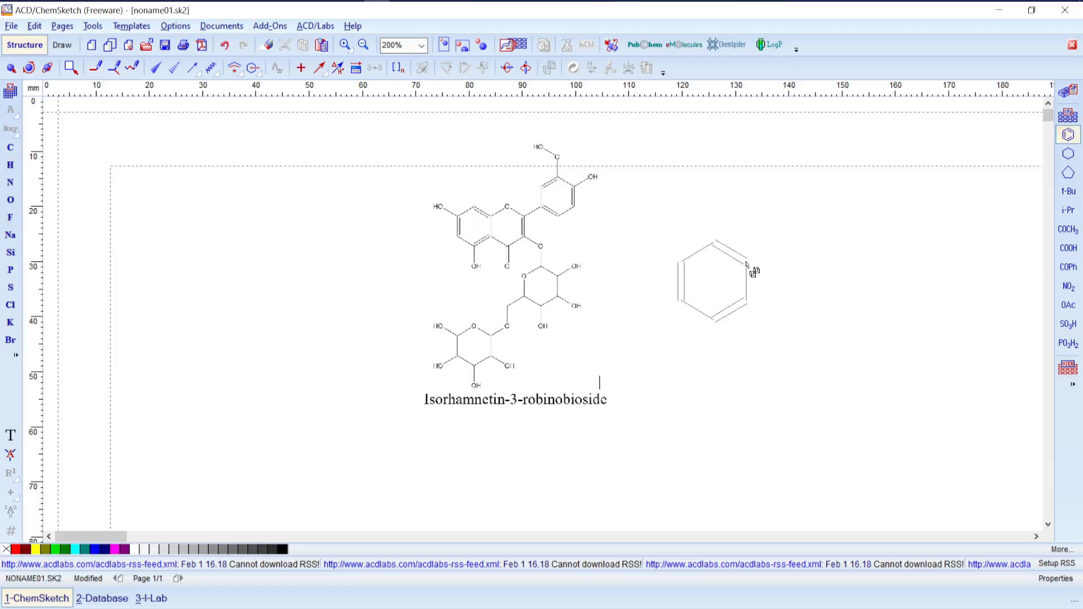
click(756, 273)
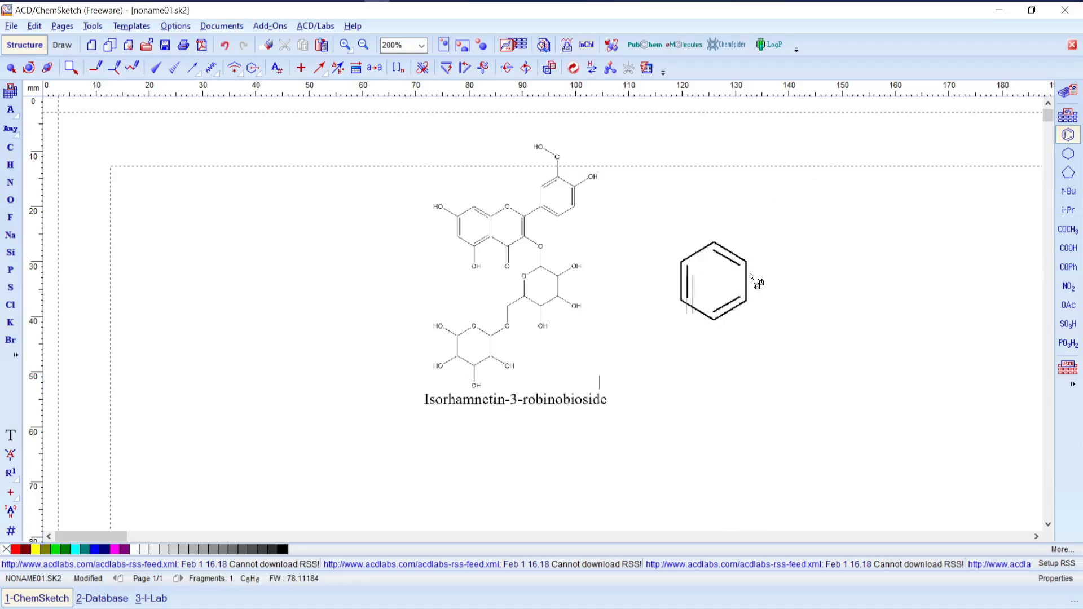
click(743, 276)
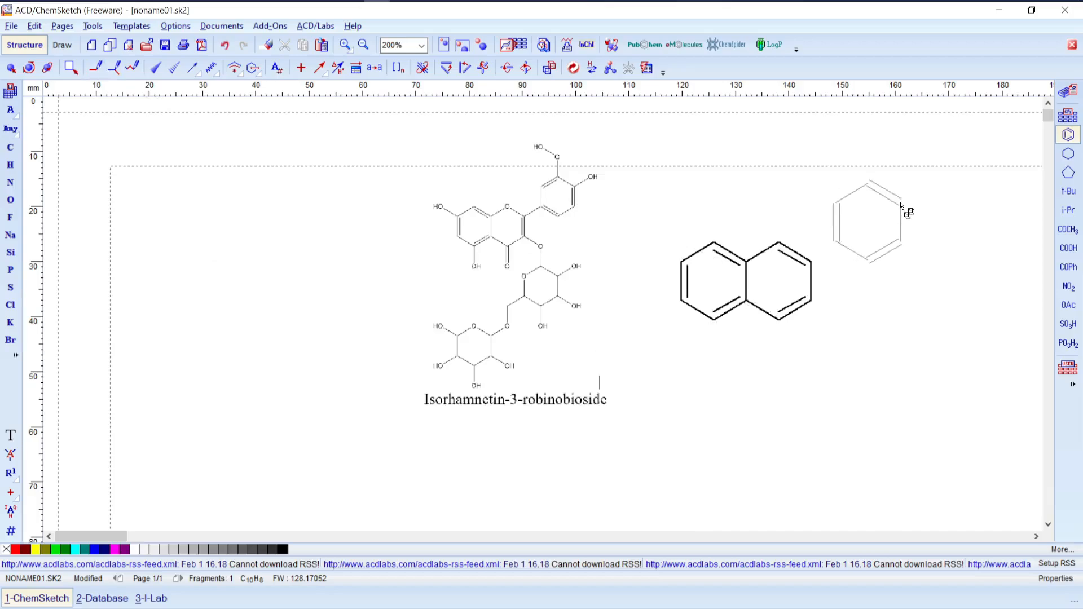
click(903, 204)
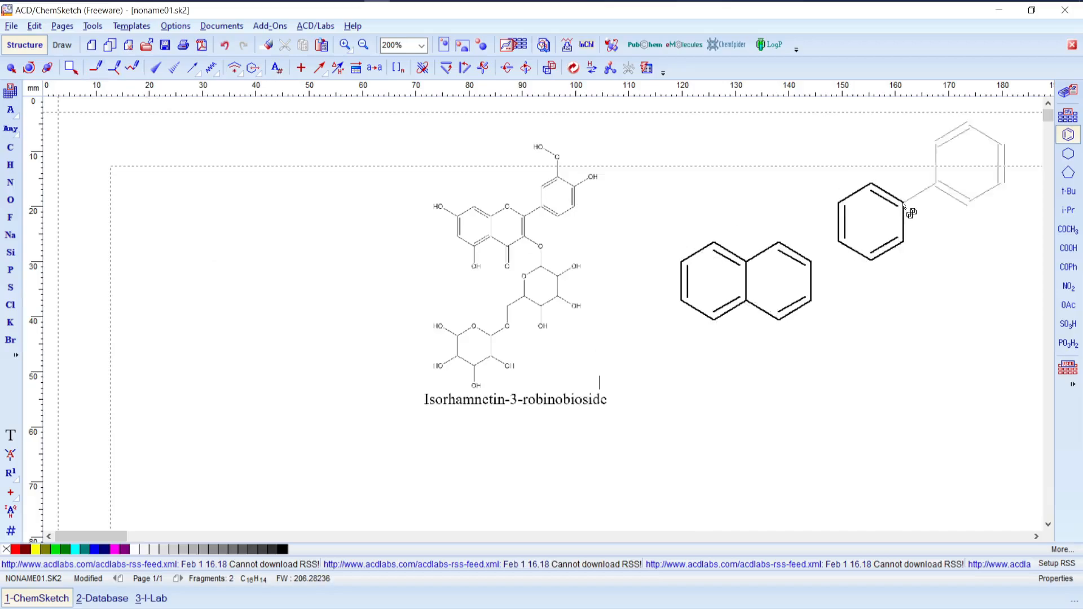
Bond the separate benzene ring to the fused rings and add a two-carbon chain and an adjacent methyl branch to it.
click(95, 67)
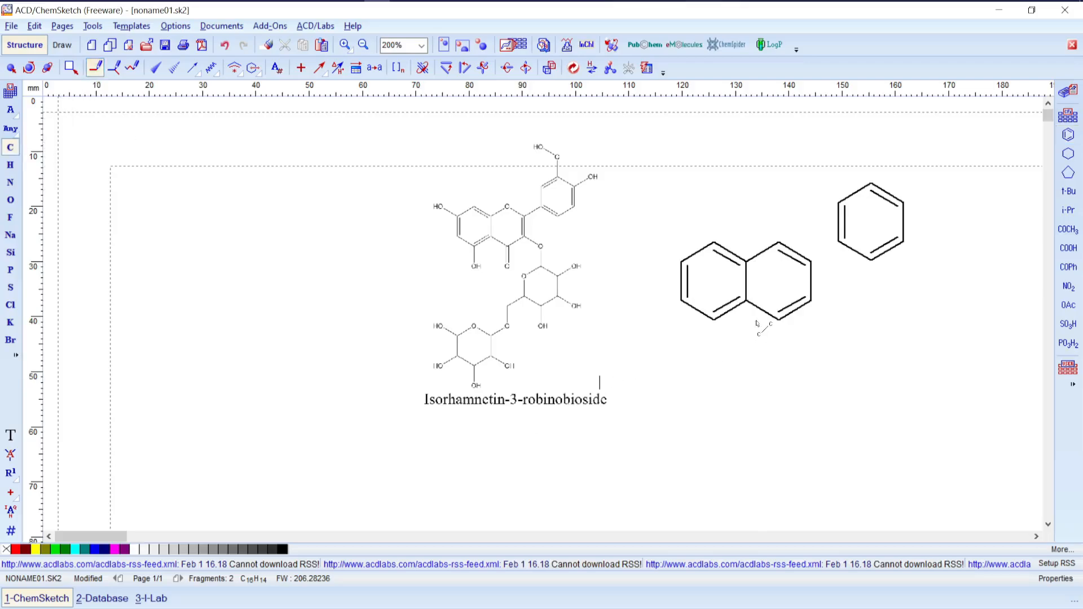
drag(817, 268, 839, 243)
drag(874, 181, 874, 153)
click(872, 150)
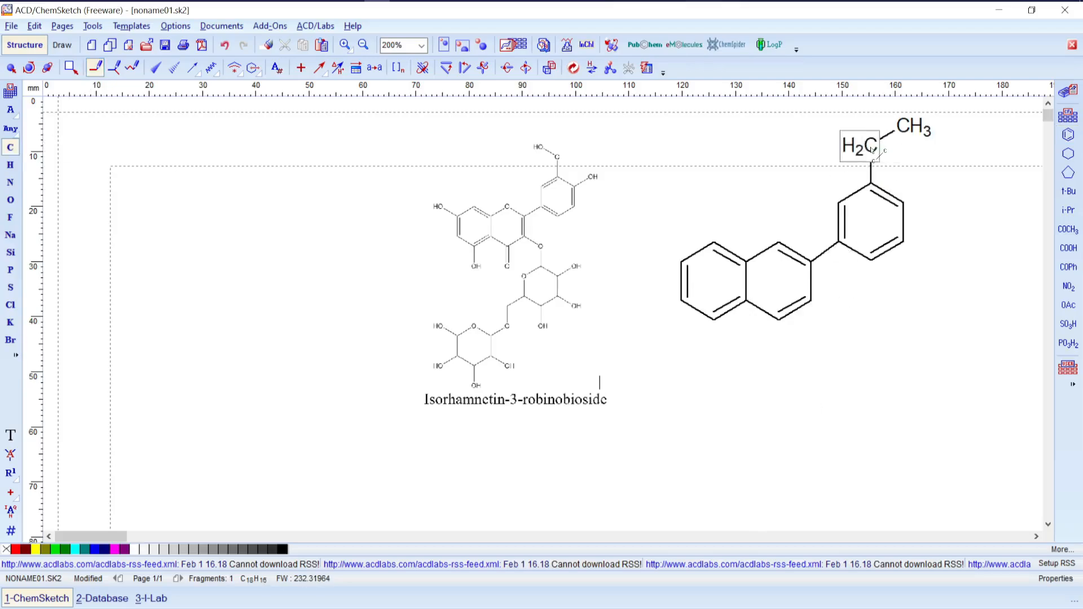
click(902, 202)
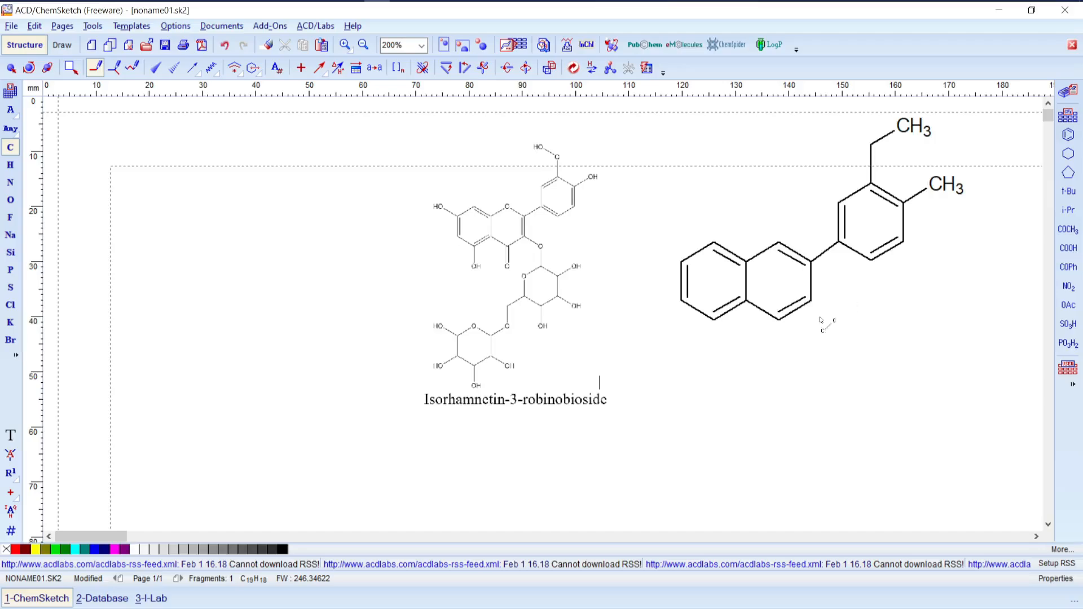
Add four methyl branches to the fused rings: two on the right ring's lower carbons and two on the left ring's bottom and upper-left carbons.
click(812, 299)
click(783, 320)
click(713, 319)
click(681, 261)
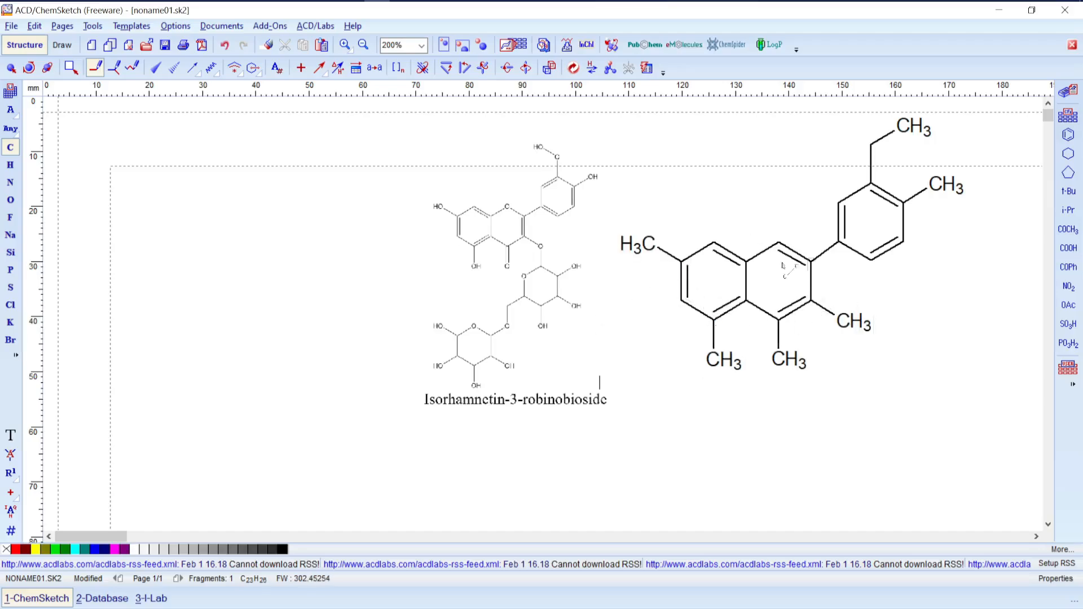
Replace with oxygen the phenyl ring's two chain carbons and methyl, plus the fused rings' two bottom methyls and far-left methyl.
click(10, 199)
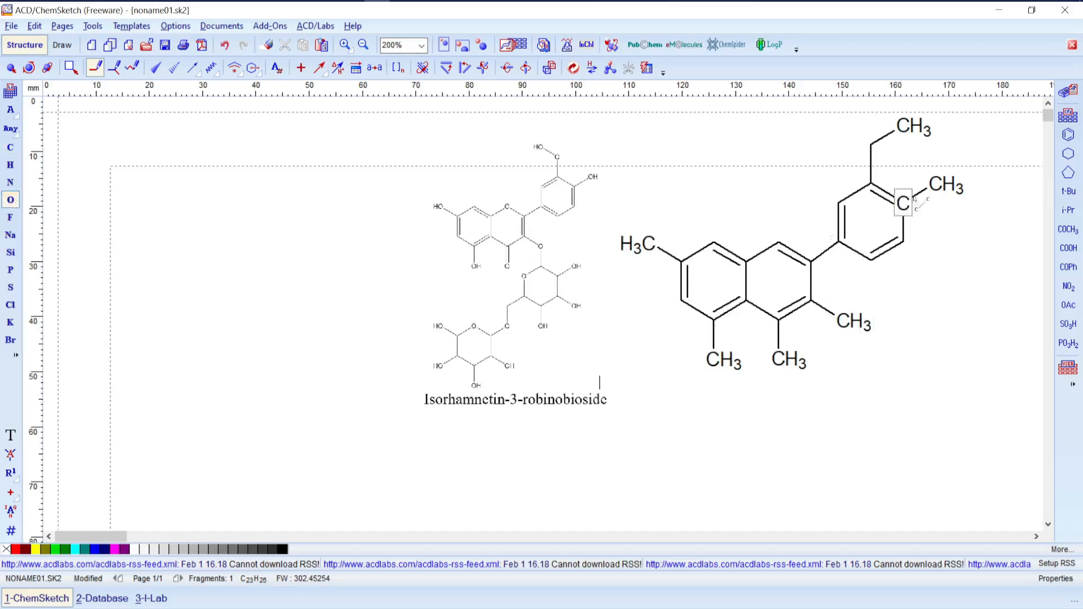
click(876, 148)
click(912, 126)
click(944, 185)
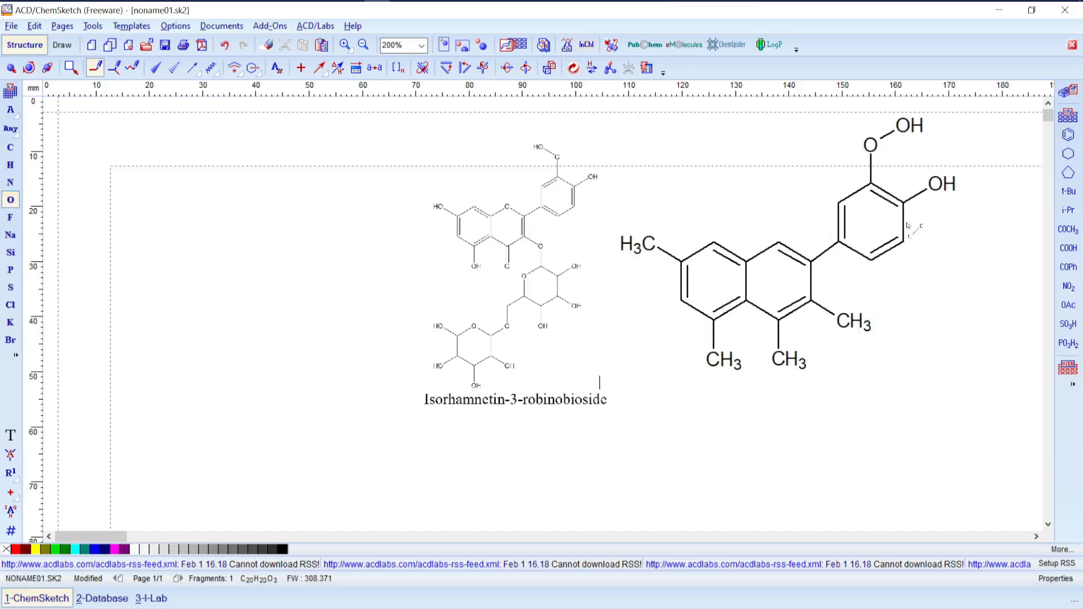
click(780, 363)
click(722, 360)
click(648, 246)
Turn the middle ring into a pyranone by replacing its top carbon with oxygen and making its carbonyl and right-hand bonds double.
click(778, 243)
click(779, 337)
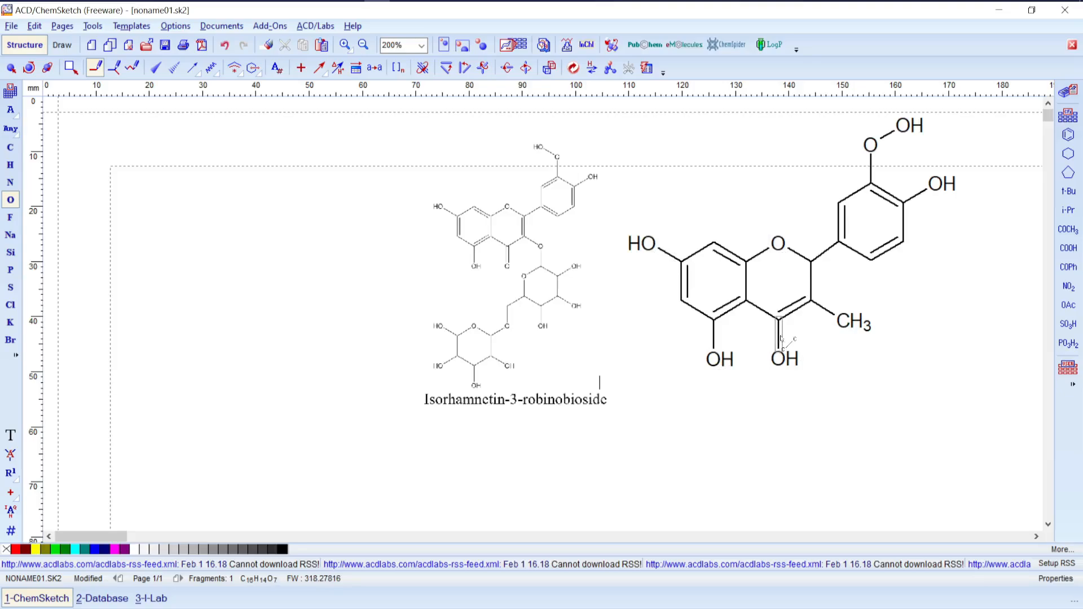
click(810, 285)
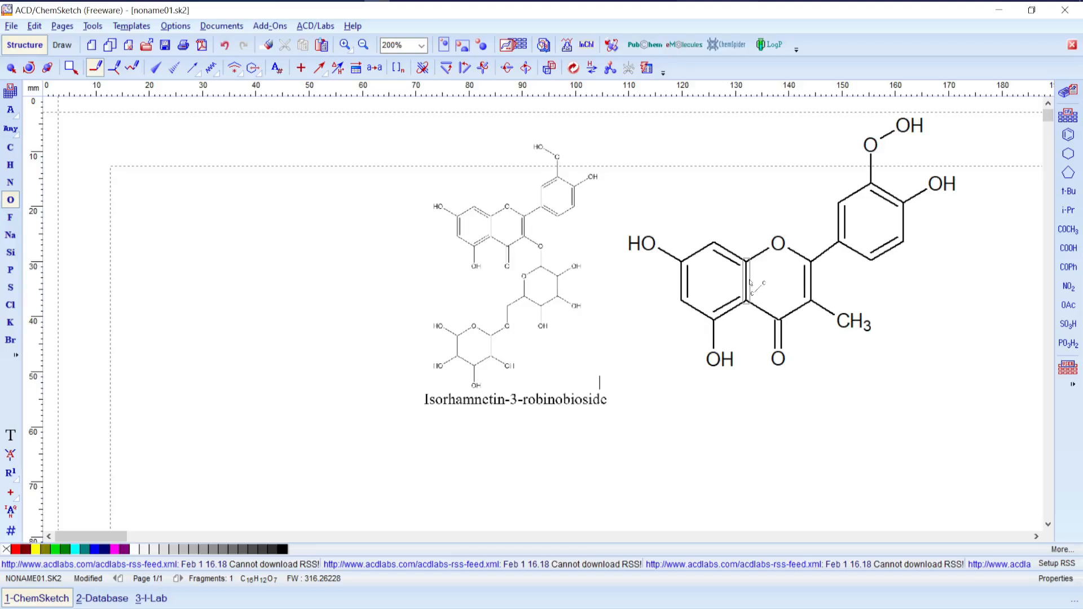
Rearrange the phenyl ring's double bonds onto its upper-left, right and lower-left sides.
click(893, 244)
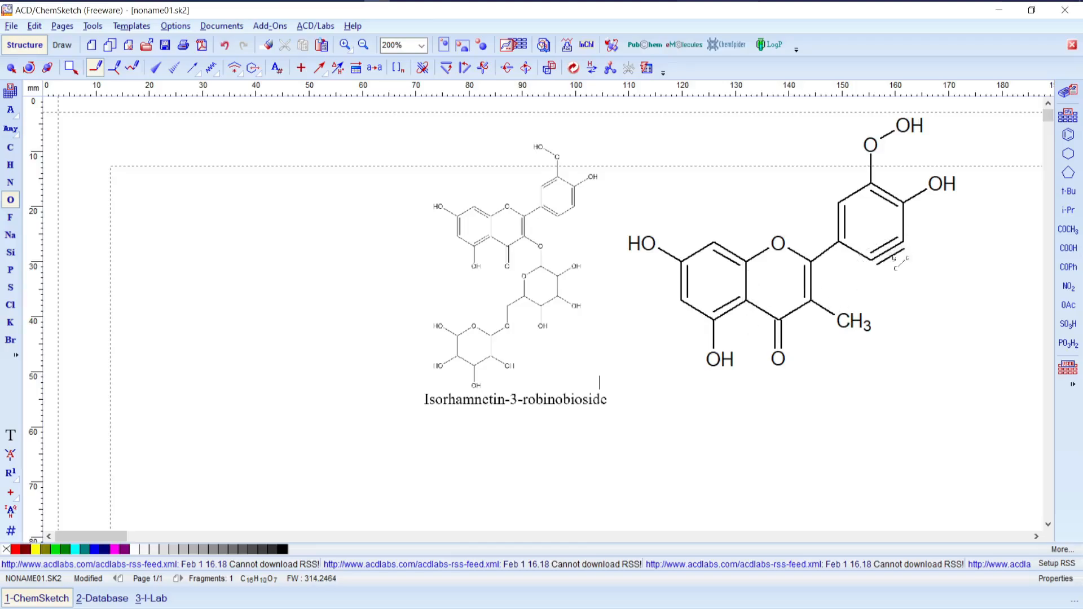
click(894, 243)
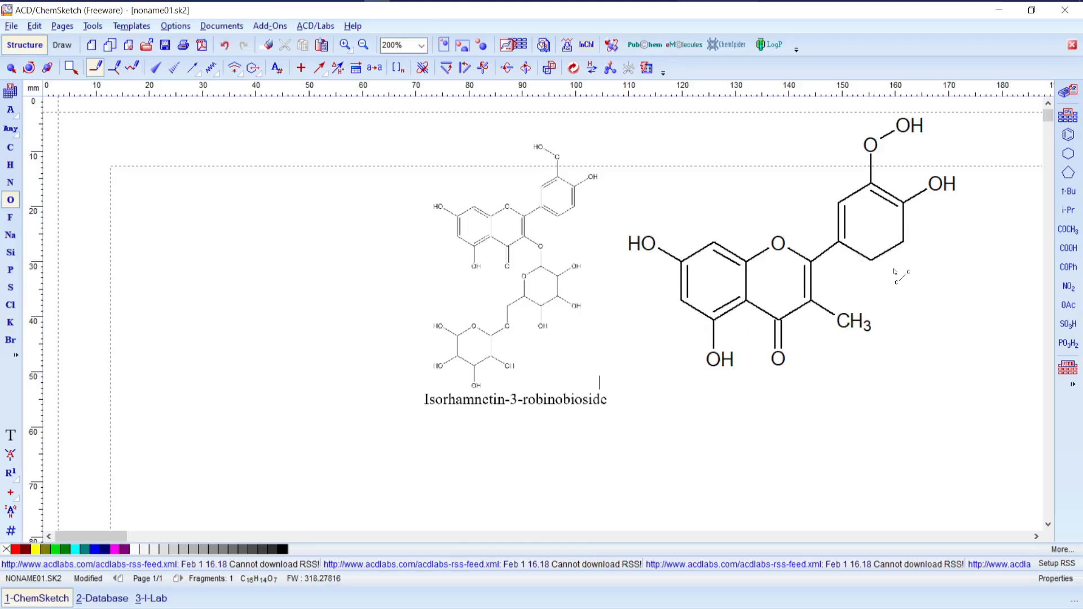
click(887, 192)
click(902, 223)
click(847, 216)
click(855, 192)
click(855, 250)
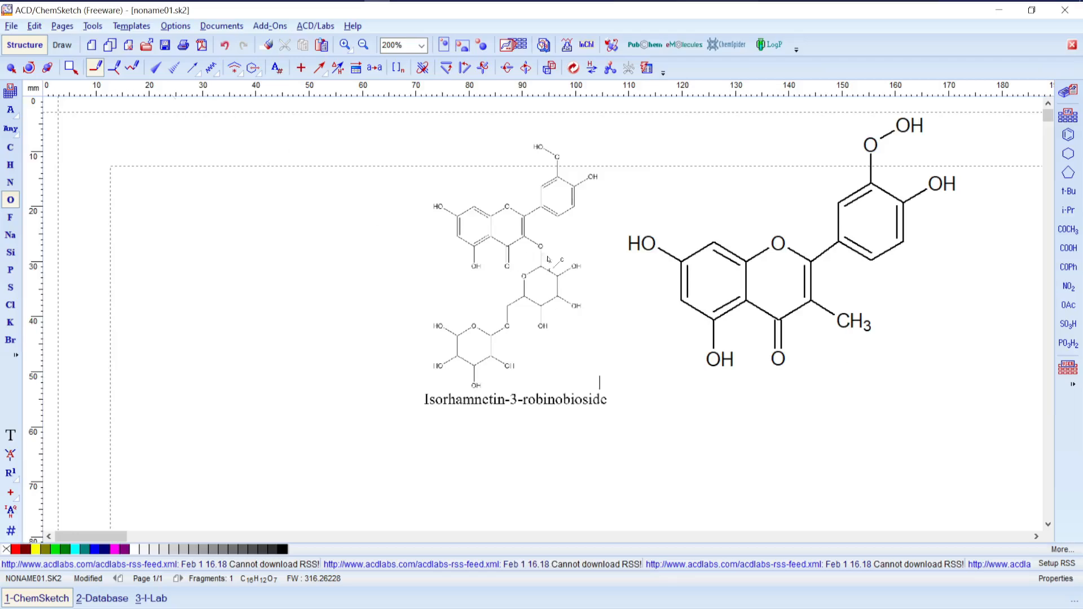
Replace the pyranone ring's remaining methyl with oxygen and attach a cyclohexane ring to that oxygen.
click(845, 326)
click(1067, 153)
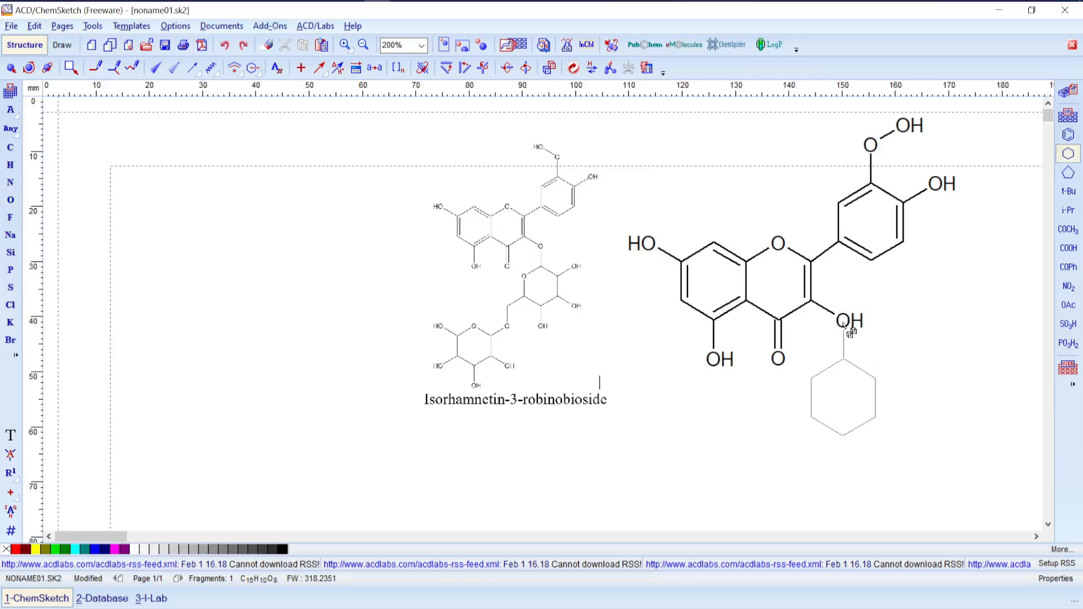
click(850, 333)
Extend a two-atom carbon chain from the cyclohexane's lower-left carbon and attach a second cyclohexane ring at its end.
click(95, 68)
click(810, 418)
click(781, 440)
drag(781, 440, 788, 473)
click(1068, 153)
click(787, 472)
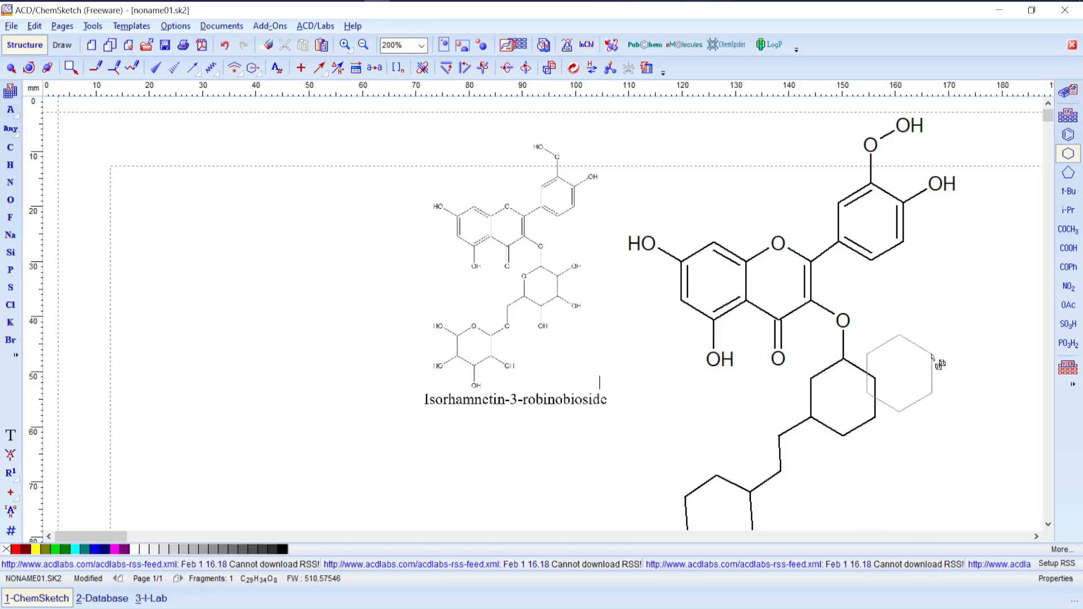
Add methyl branches to three carbons of the first cyclohexane ring and four carbons of the second, matching the reference picture.
drag(1048, 116, 1047, 119)
click(96, 68)
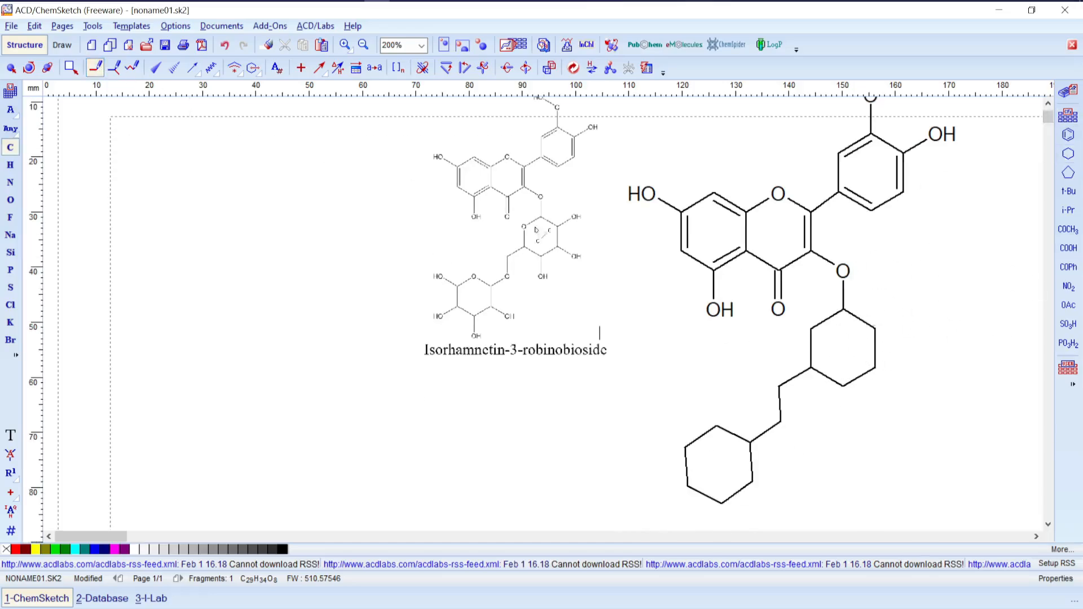
click(874, 328)
click(875, 368)
click(842, 387)
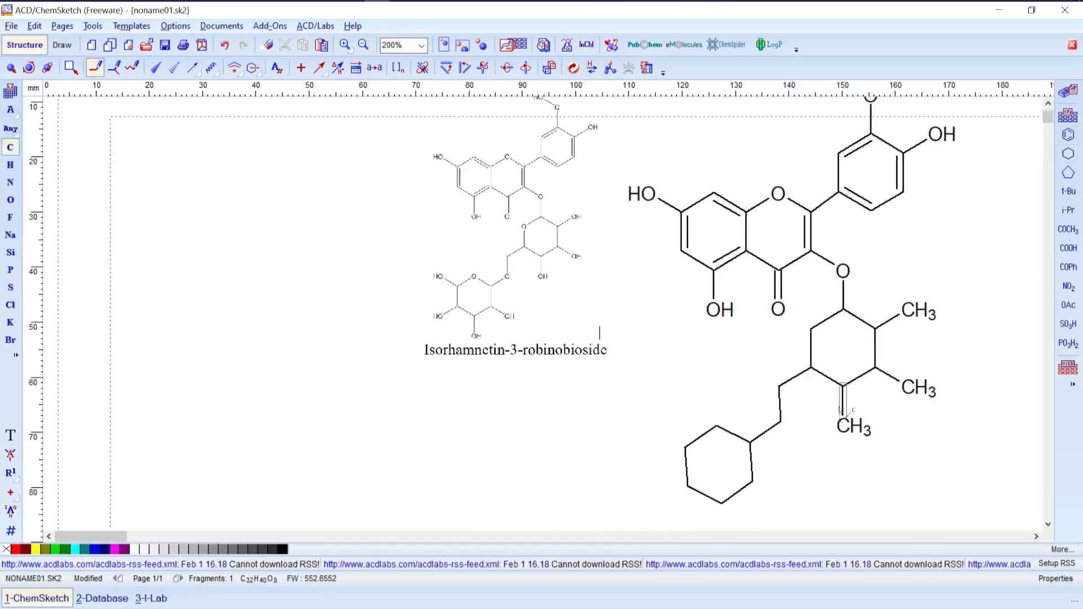
click(685, 447)
click(687, 487)
click(753, 481)
click(721, 503)
Replace with oxygen one ring carbon in each sugar ring, the linking chain's end carbon and the methyl branches of both rings.
click(10, 199)
click(810, 328)
click(902, 311)
click(903, 388)
click(850, 427)
click(780, 420)
click(716, 427)
click(641, 432)
click(646, 508)
click(790, 500)
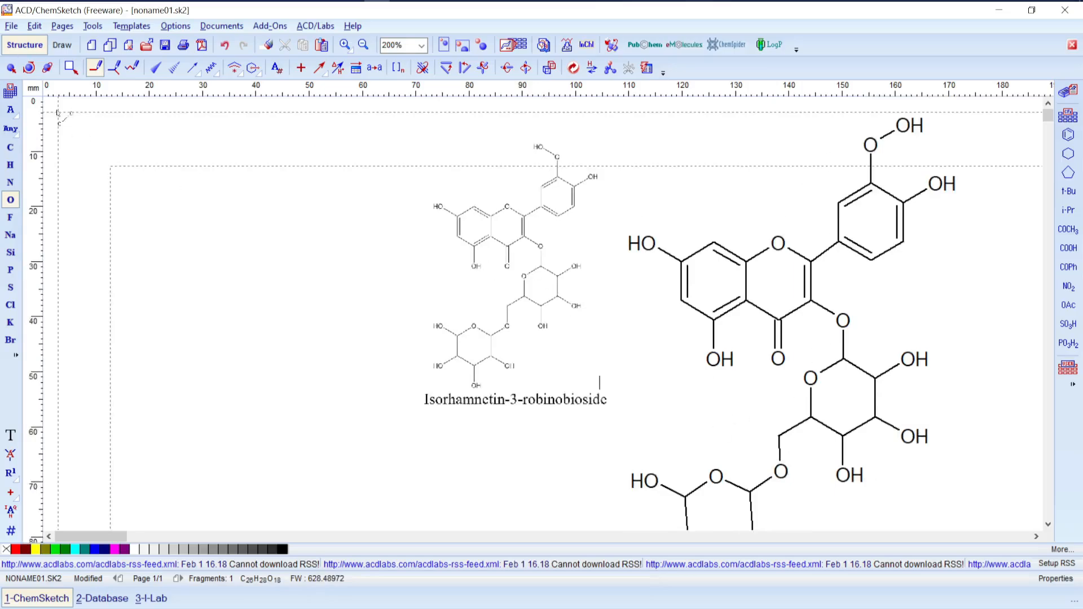
Delete the Isorhamnetin-3-robinobioside reference picture from the page.
click(70, 69)
click(555, 343)
key(Delete)
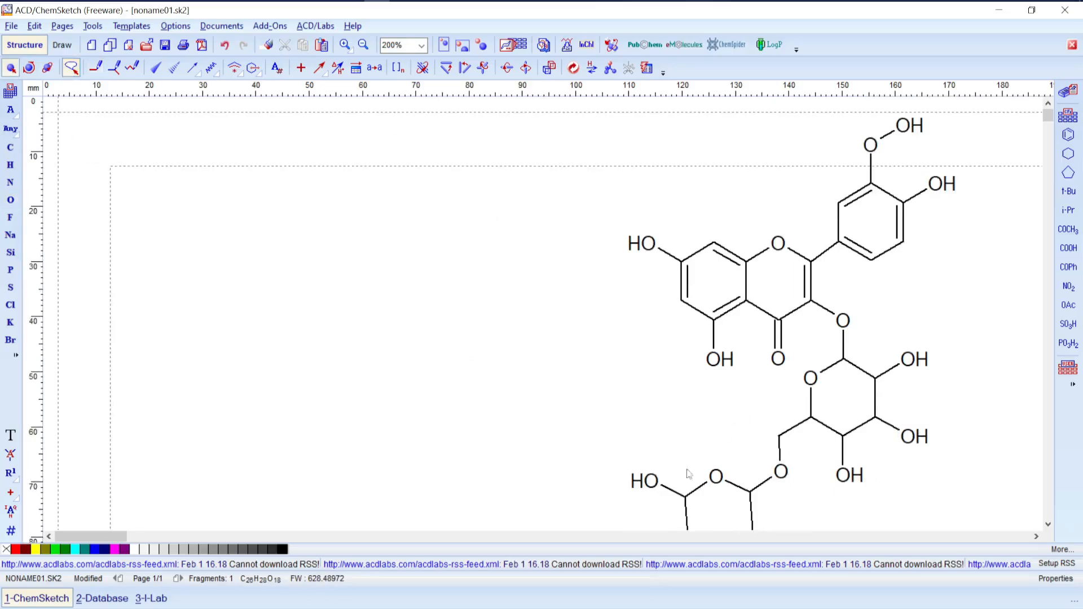
Move the drawn molecule leftward on the page and apply 3D Structure Optimization to it.
scroll(803, 389, down, 2)
scroll(803, 389, up, 1)
scroll(804, 389, down, 1)
click(285, 241)
drag(411, 214, 313, 263)
click(296, 264)
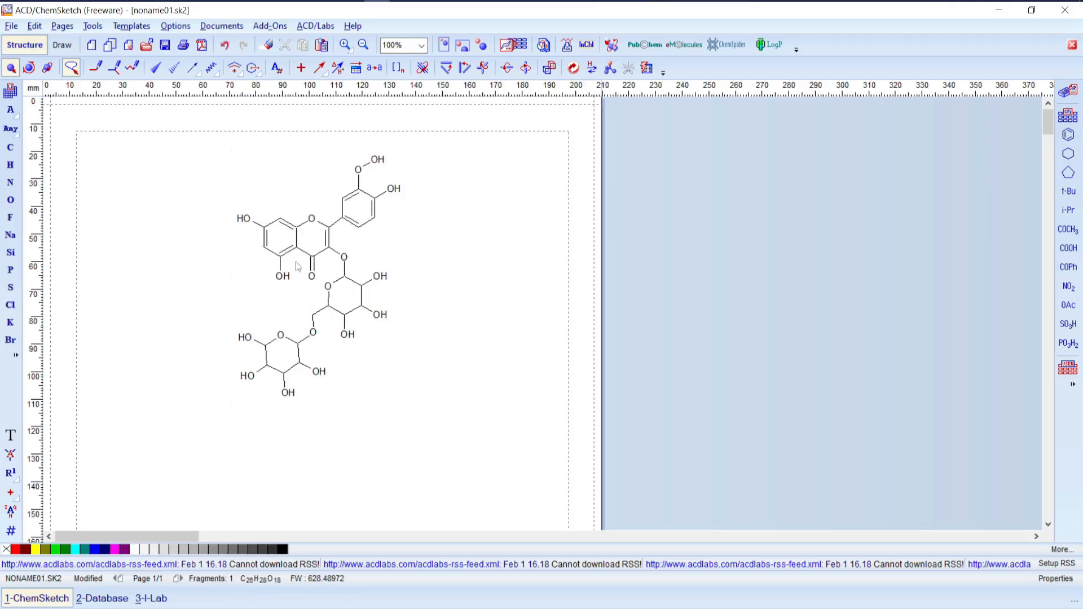
click(93, 26)
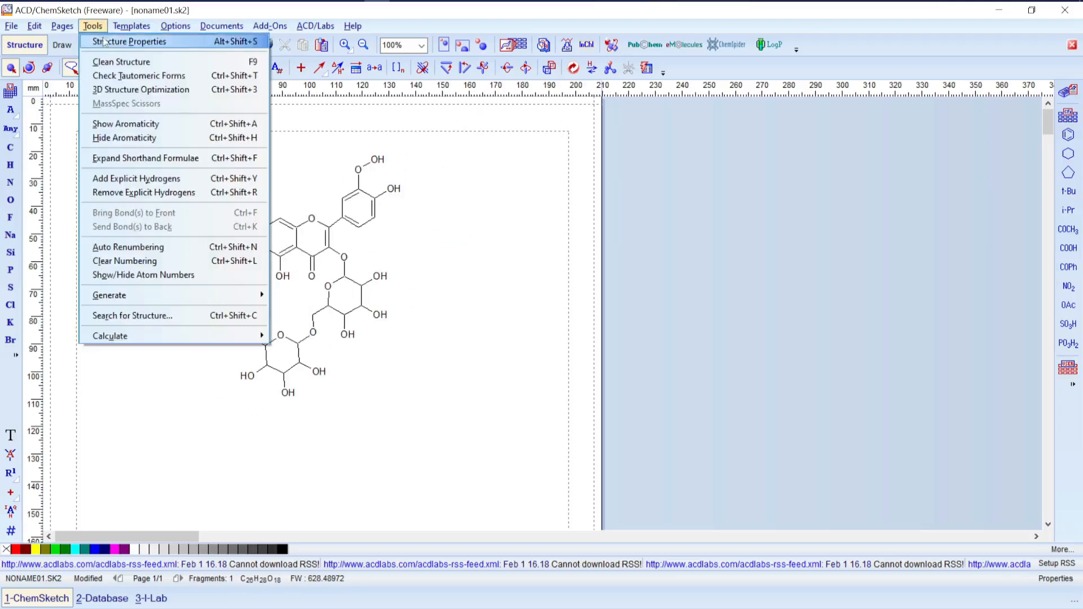
click(125, 89)
Save the molecule in MDL Molfiles [V3000] format as 3dIsorhamnetin-3-robinobioside.mol in the Ligan senyawa uji folder.
click(11, 25)
click(69, 104)
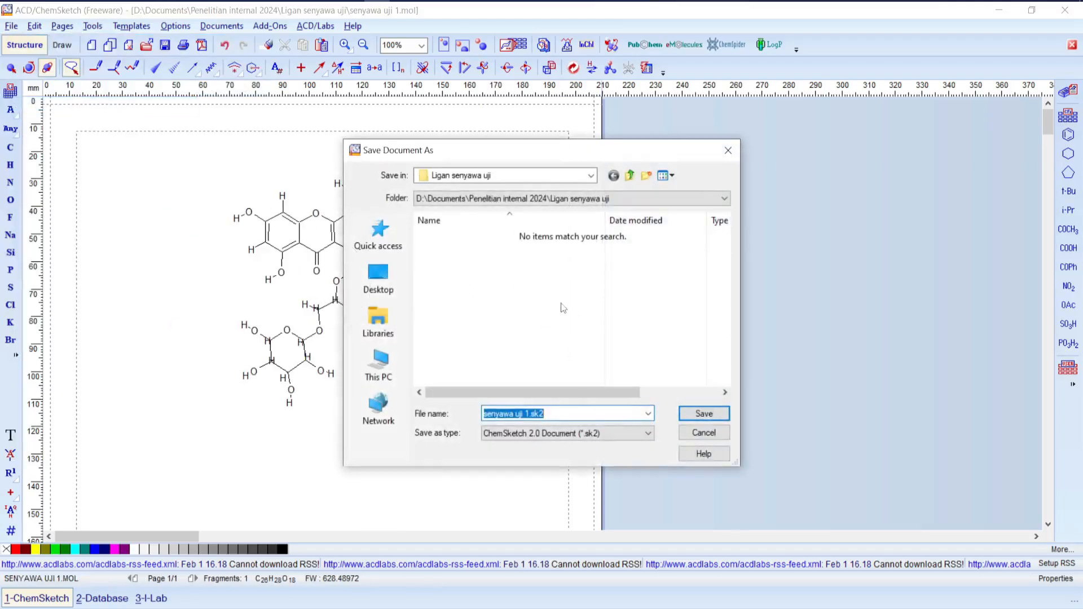
click(632, 432)
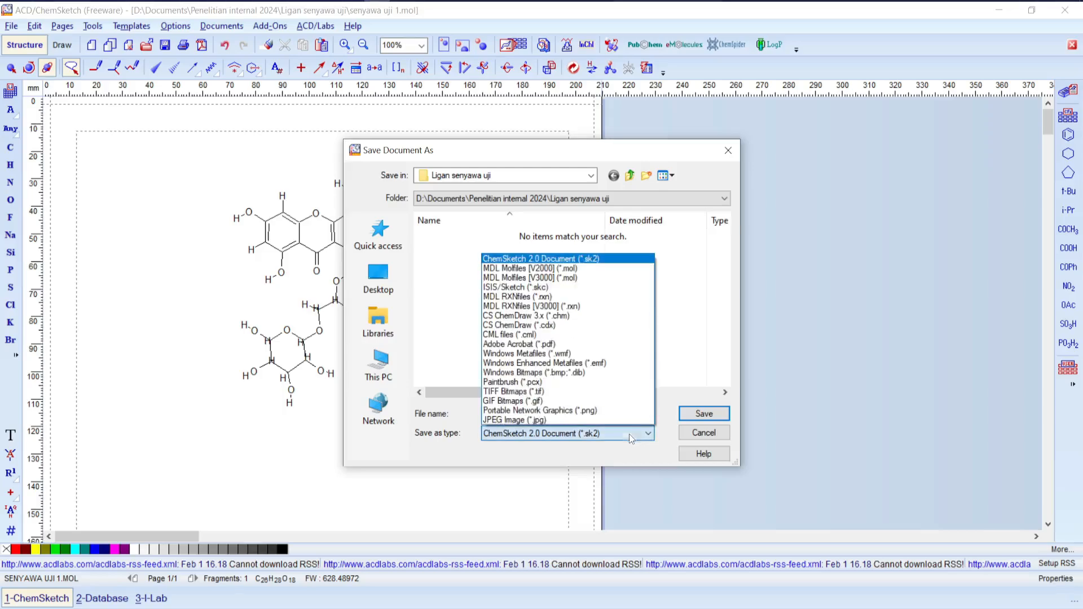
click(541, 278)
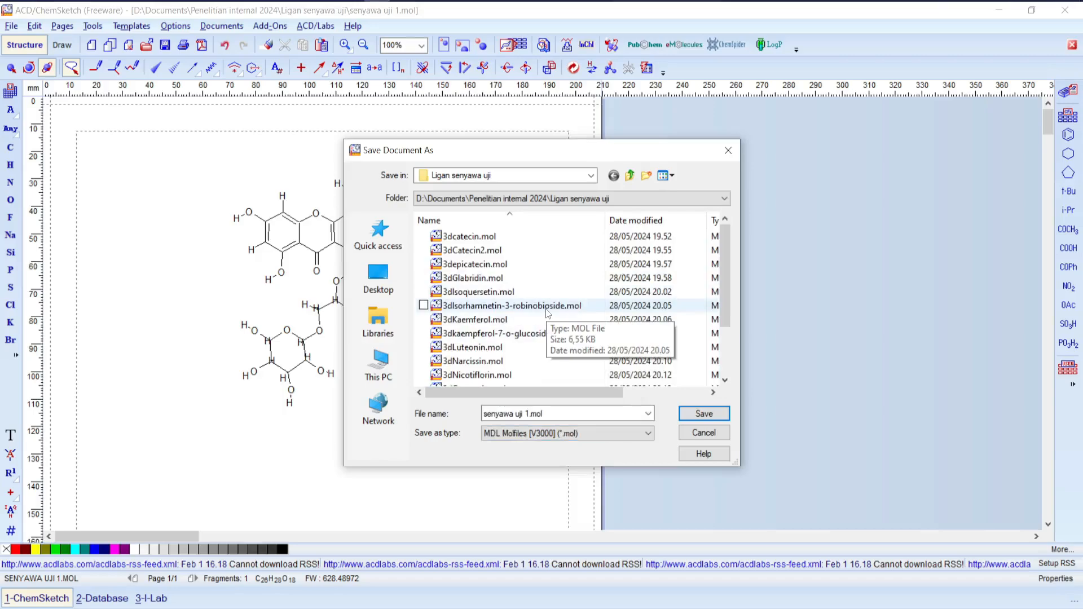
click(546, 309)
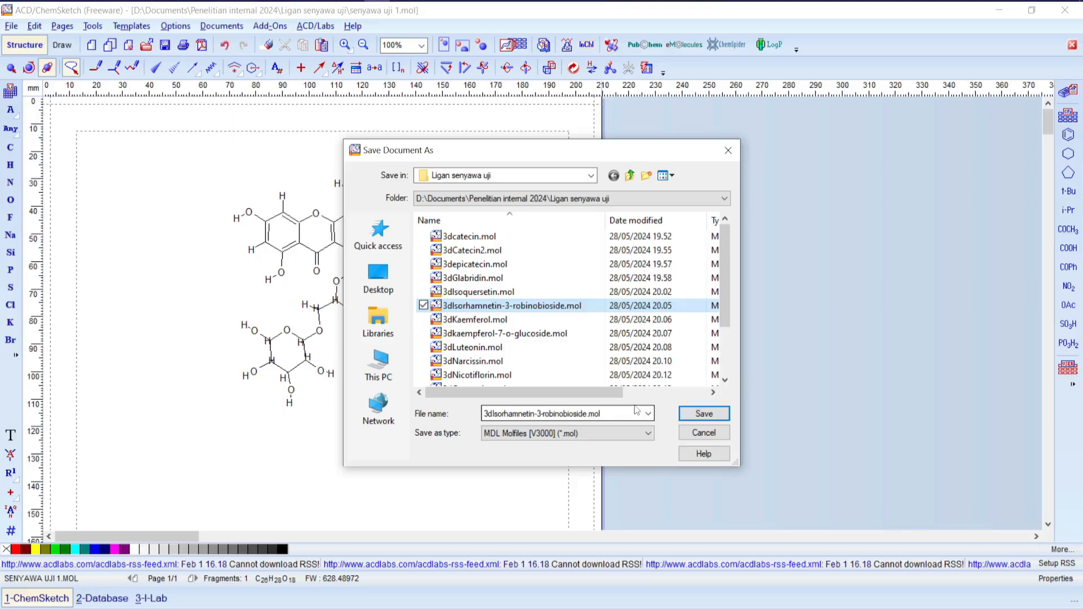
click(697, 417)
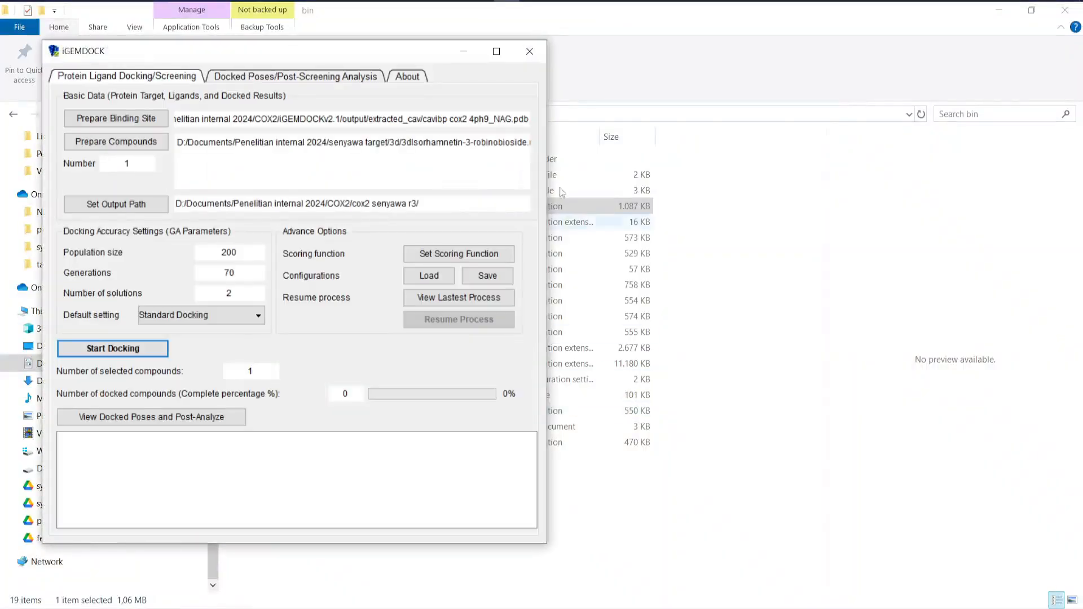
In iGEMDOCK, load 4ph9.pdb from the Target folder as the protein for preparing the binding site.
click(496, 51)
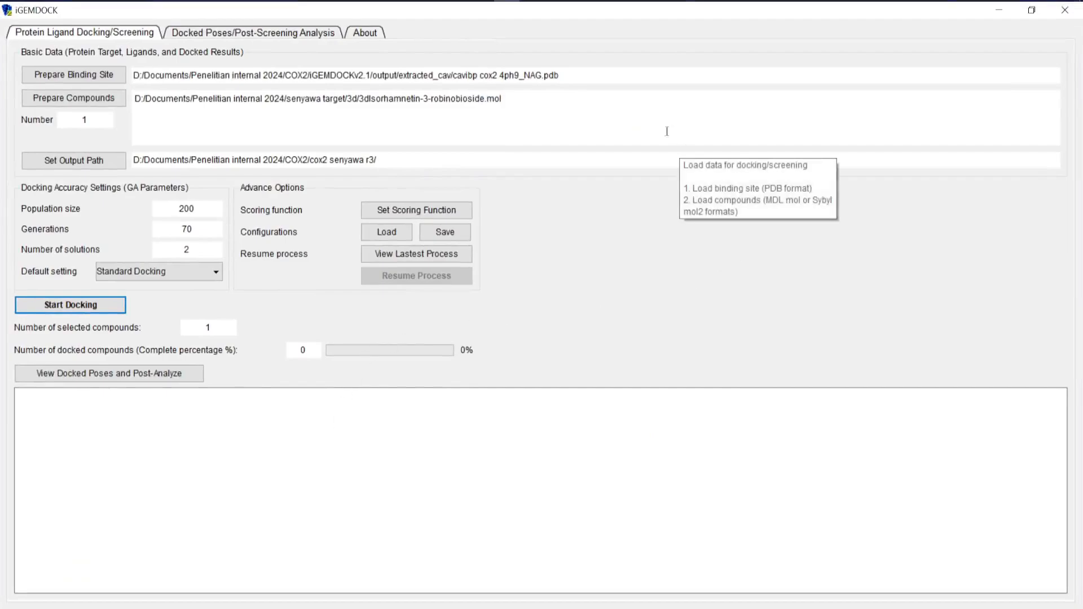
click(86, 82)
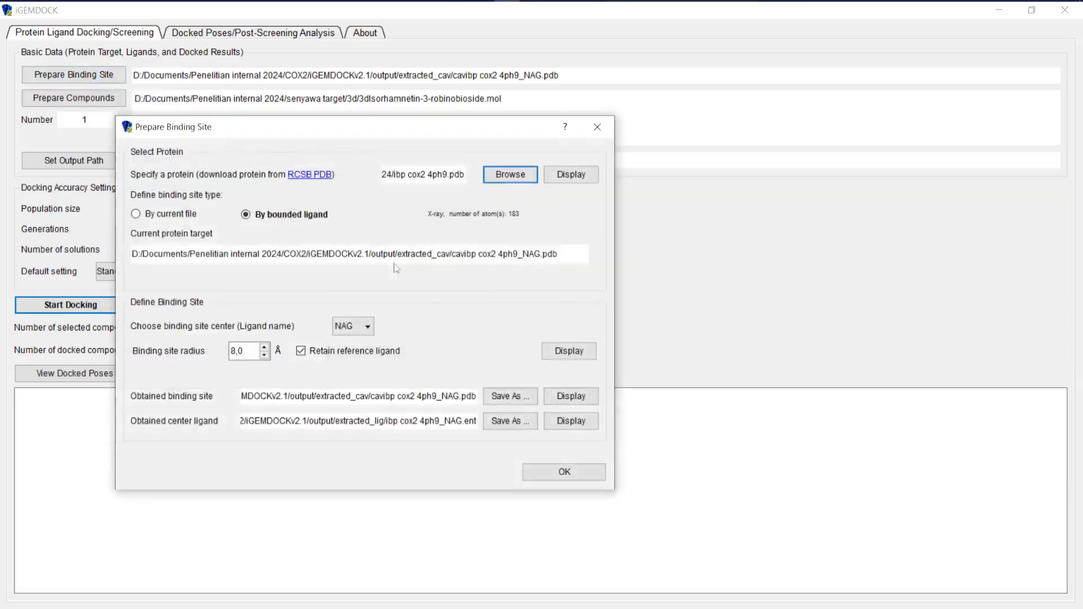
click(518, 181)
click(283, 240)
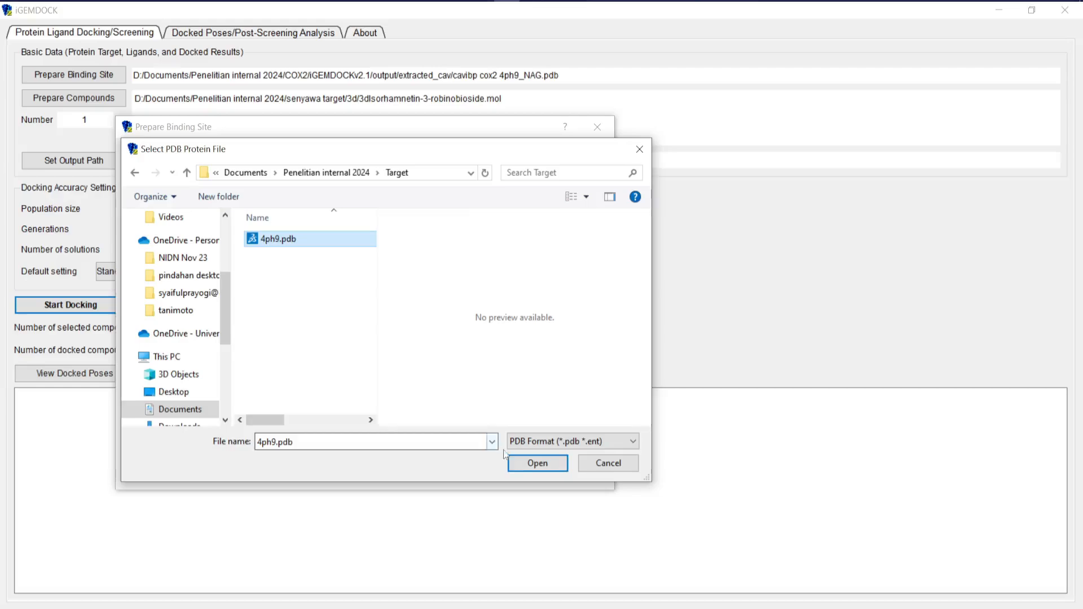
click(522, 466)
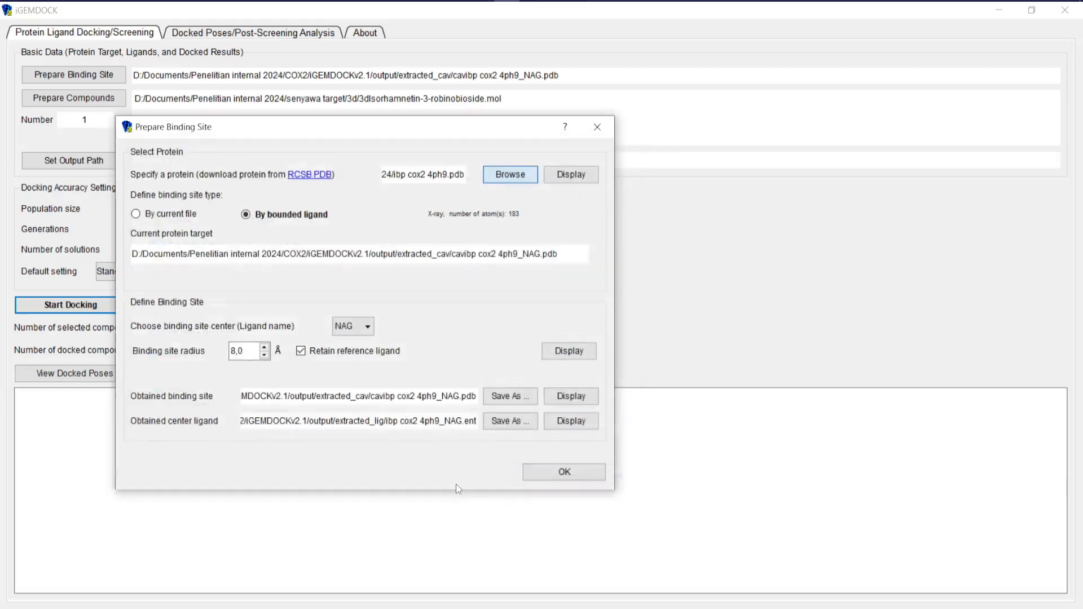
Set the ligand IBP as the binding site center and accept the binding site.
click(359, 329)
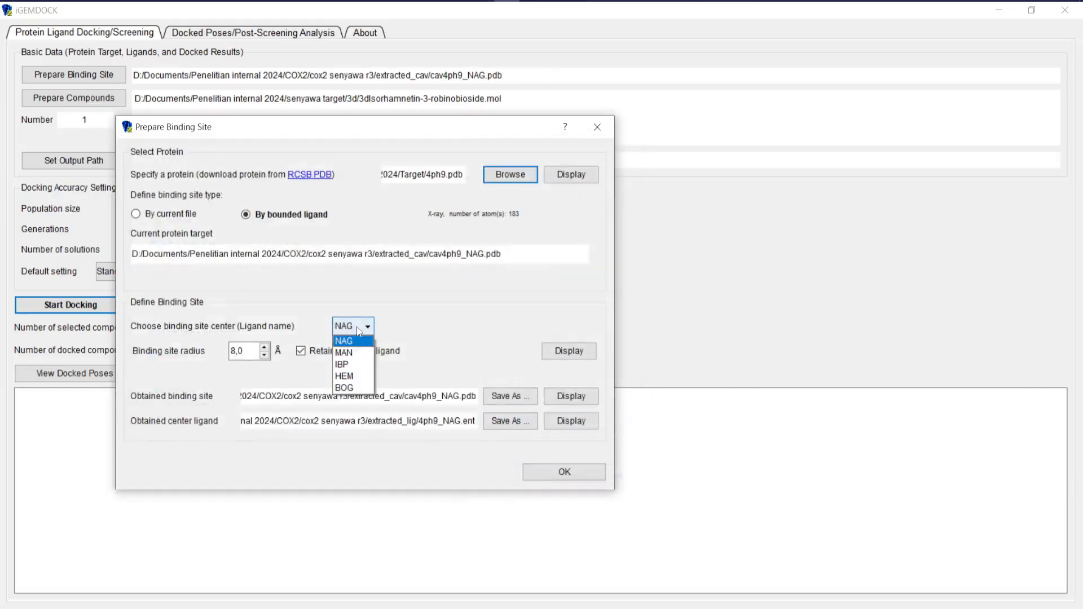
click(355, 364)
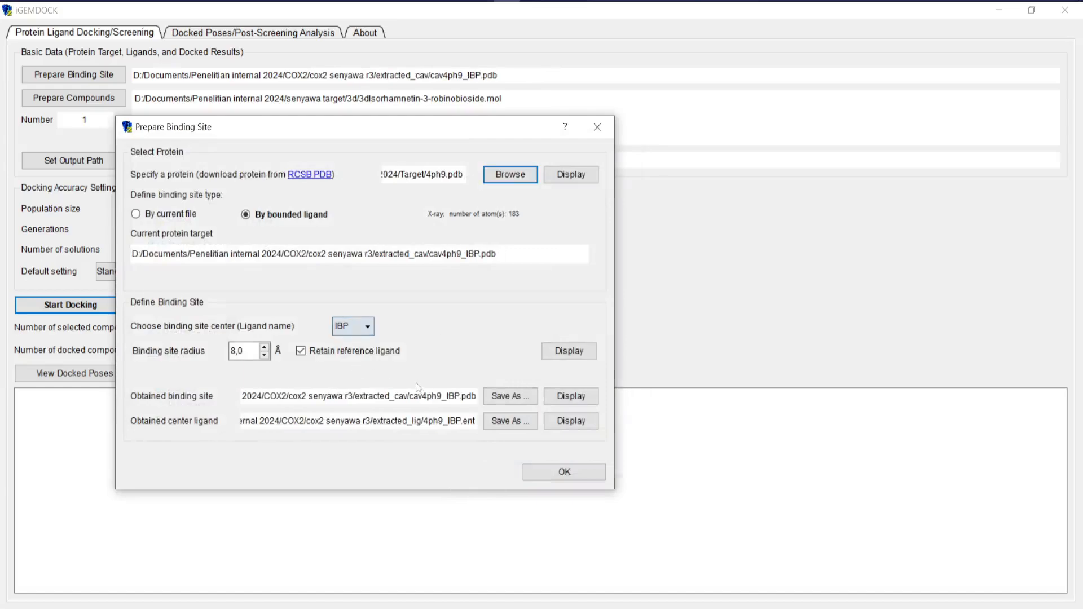
click(564, 471)
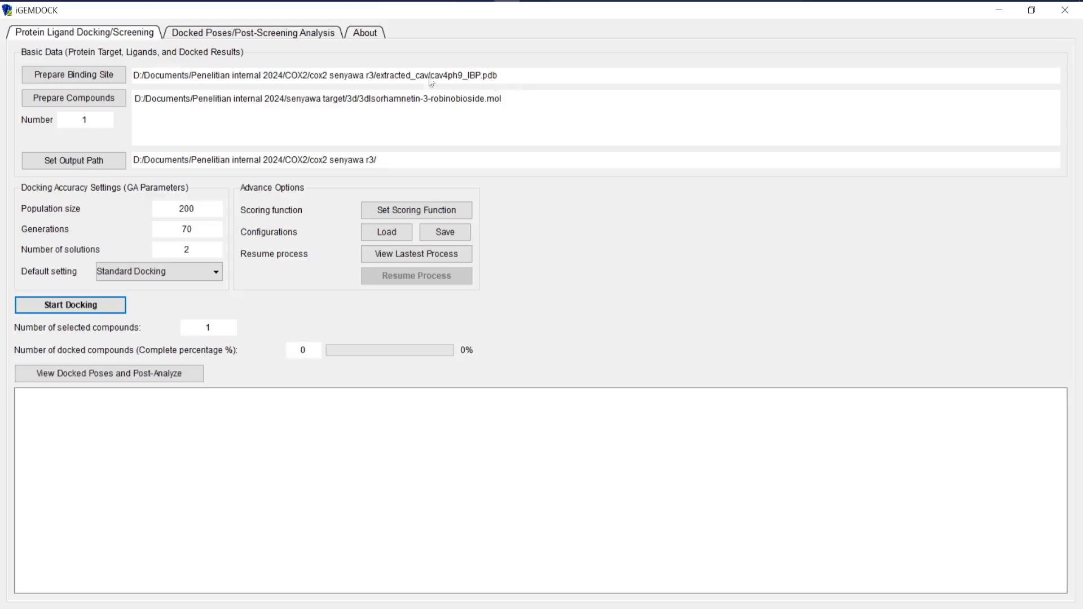
Prepare the docking compounds by loading the reference ligand ibp cox2 4ph9_IBP.mol from the ligan reference folder.
click(117, 106)
double_click(327, 297)
click(310, 262)
click(556, 483)
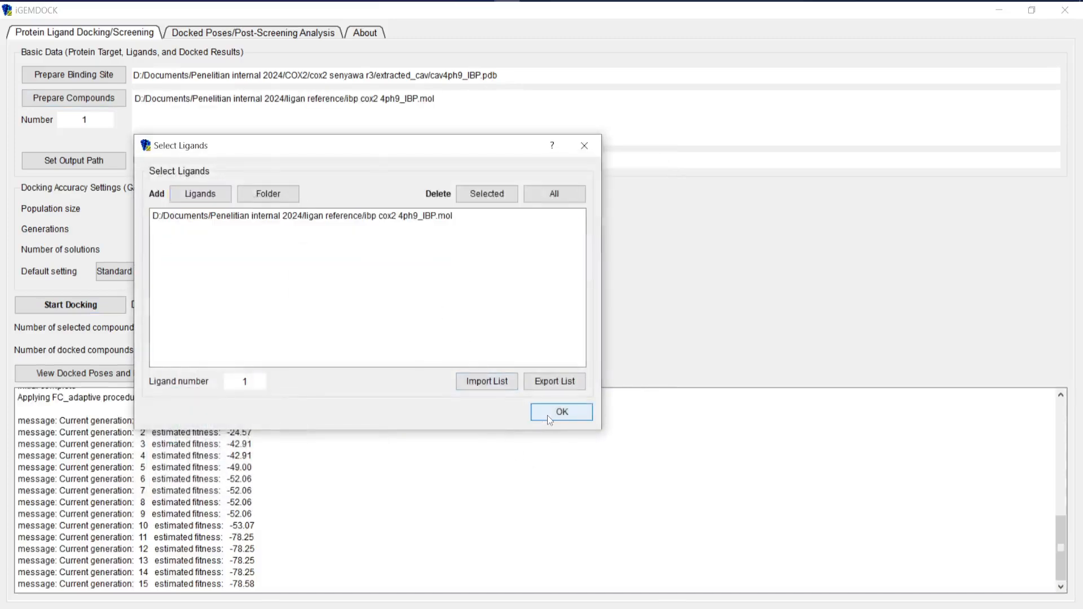
click(547, 415)
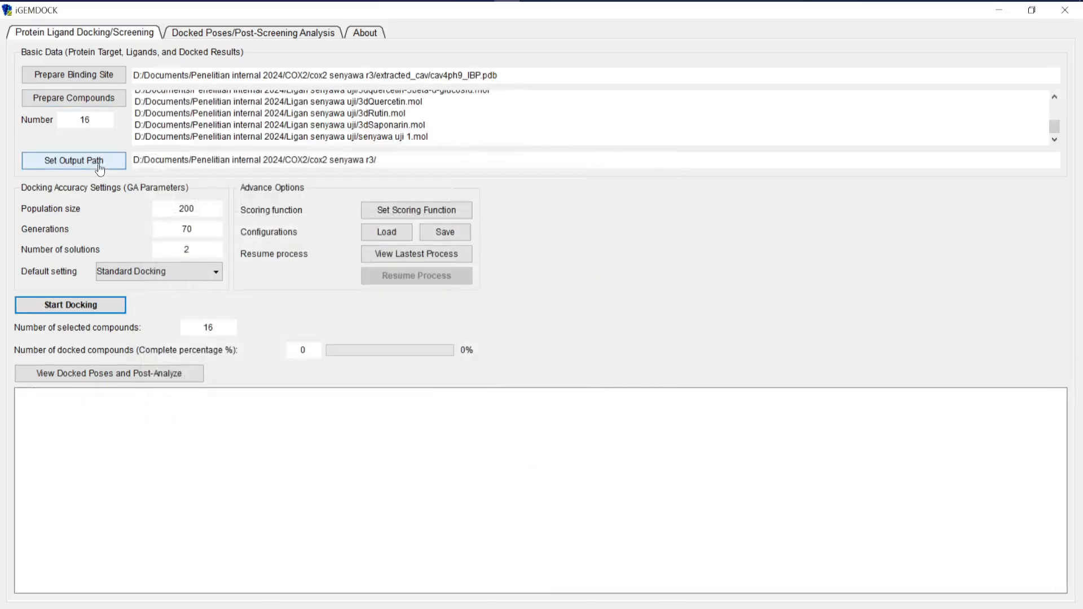
Set the output path to the cox2 senyawa r1 folder and choose Standard Docking as the default setting.
click(100, 167)
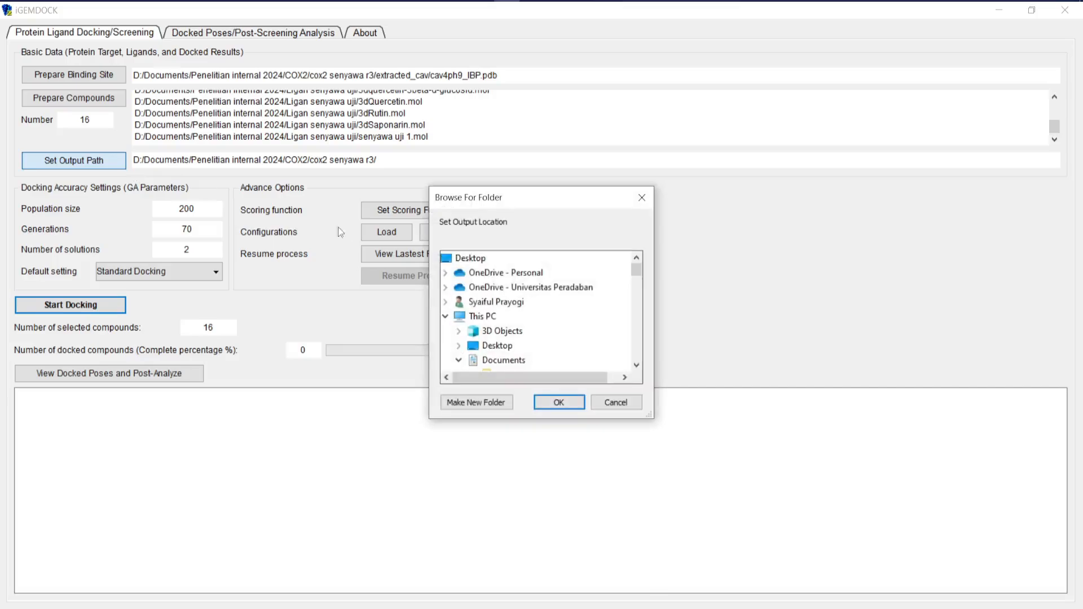
scroll(519, 333, down, 8)
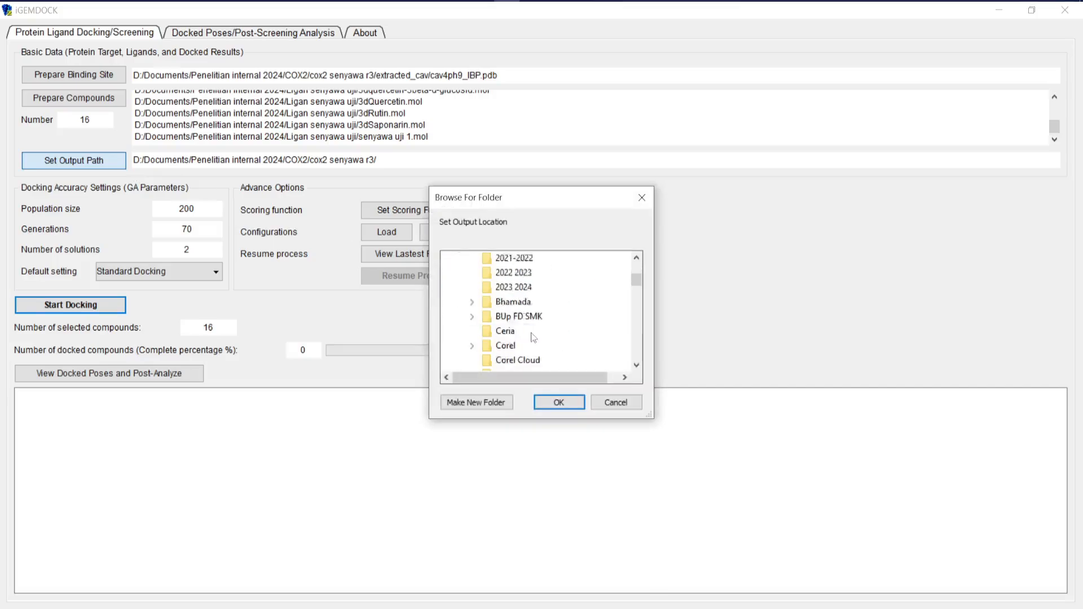
scroll(532, 337, down, 1)
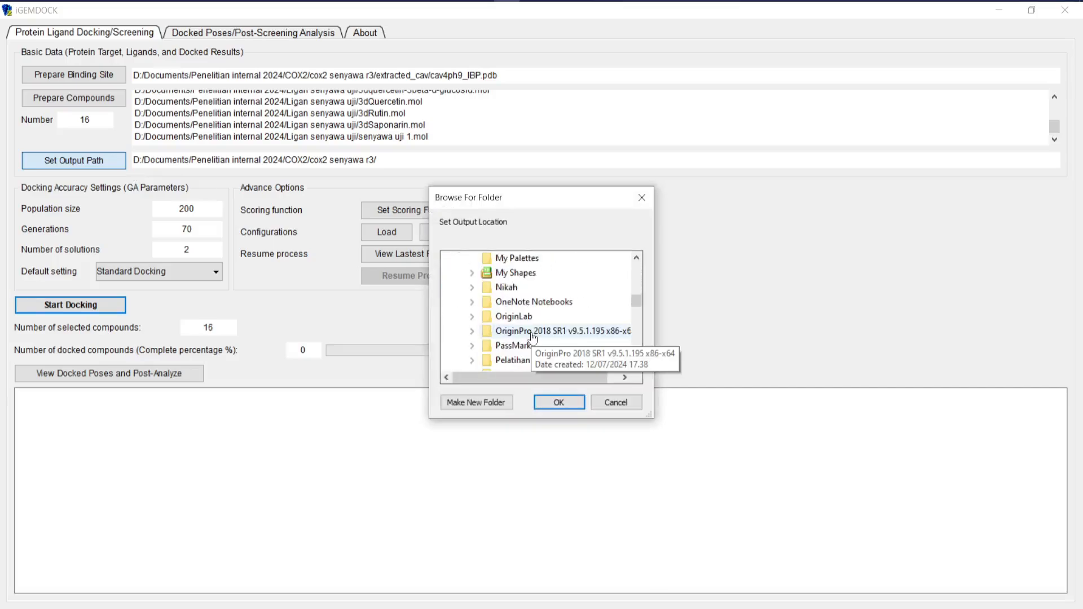
scroll(532, 338, down, 3)
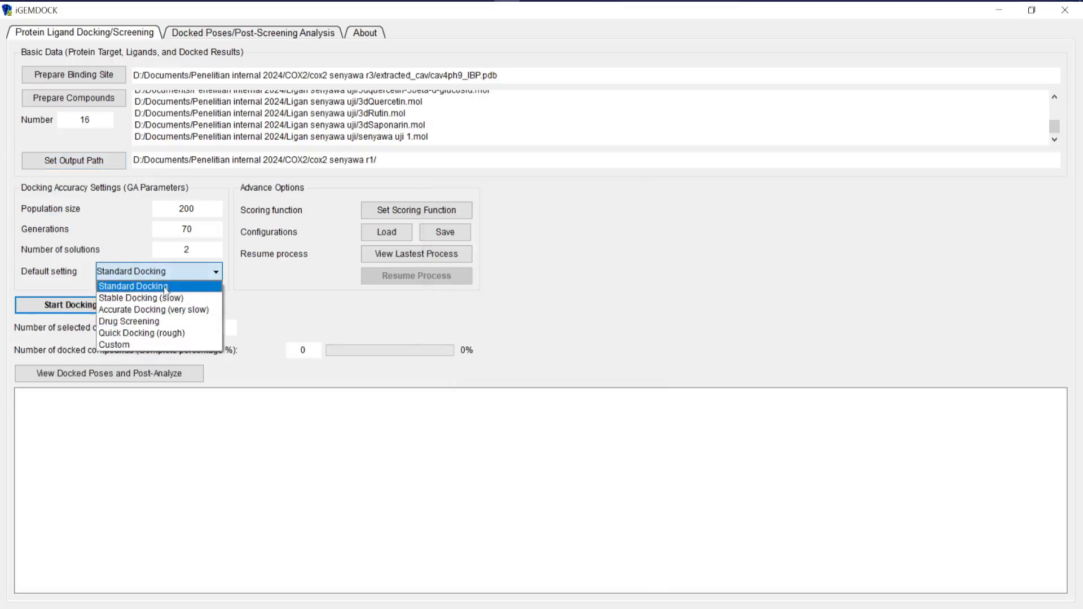
click(165, 286)
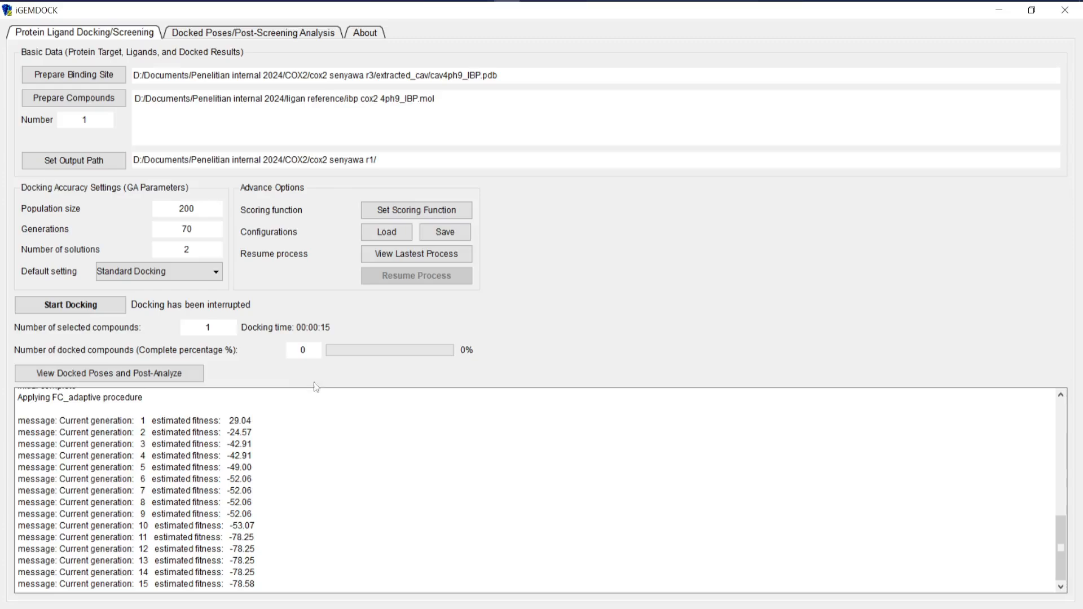
Run the docking of the reference ligand against the 4ph9 IBP binding site through to completion.
click(117, 312)
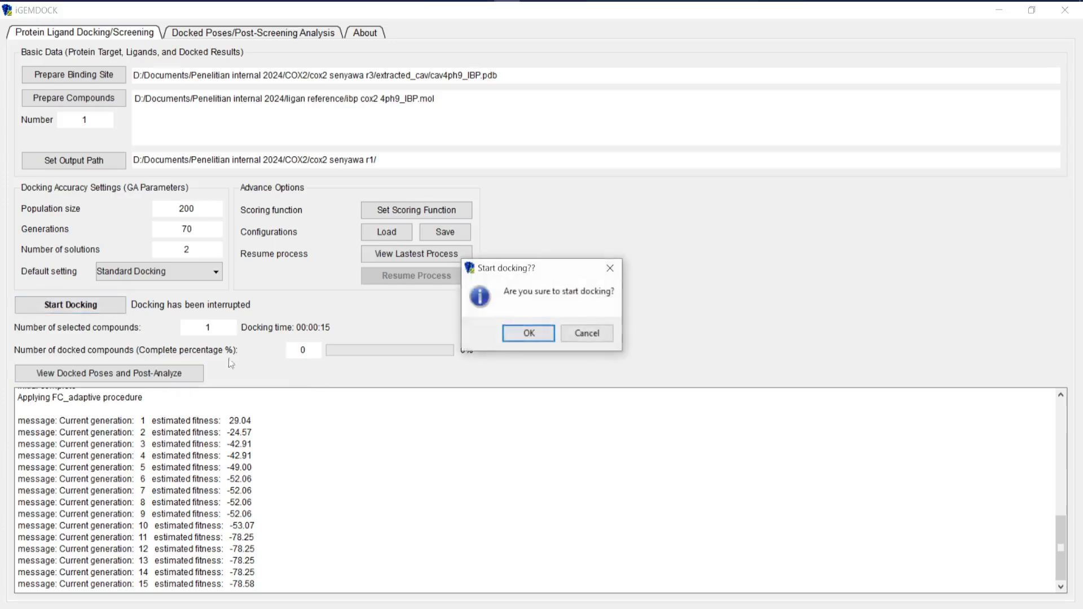
click(530, 333)
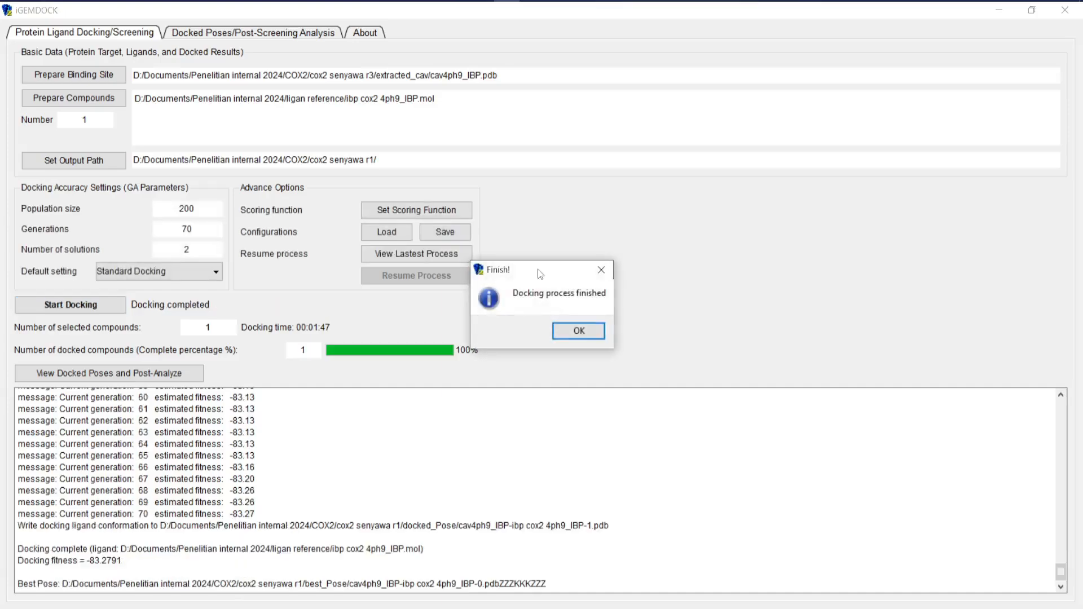
key(Return)
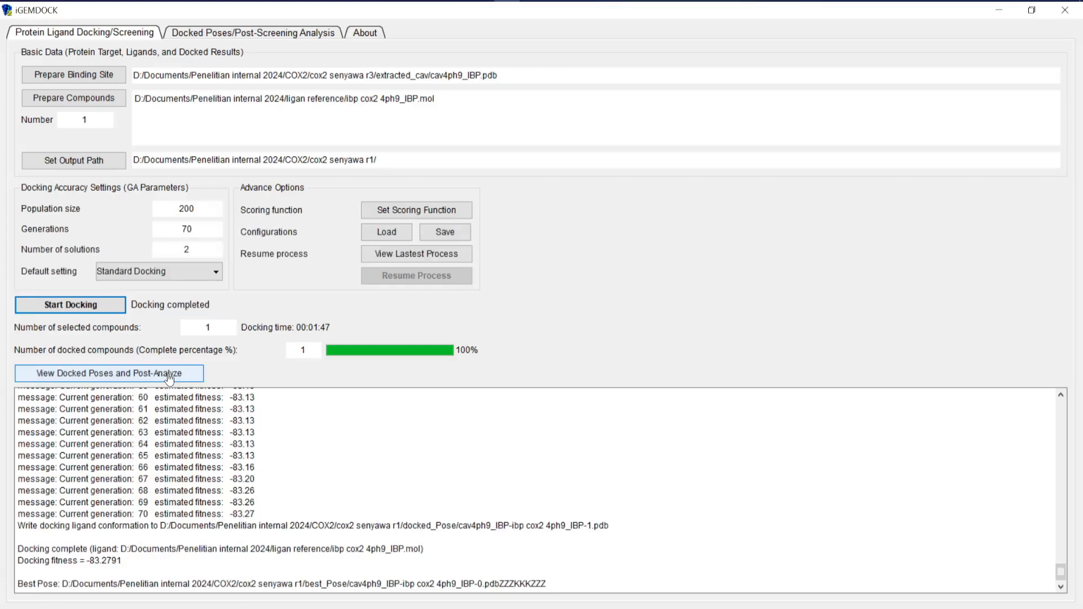
Open the docked poses for post-analysis and look through the docked ligand's row in the summary table.
click(170, 376)
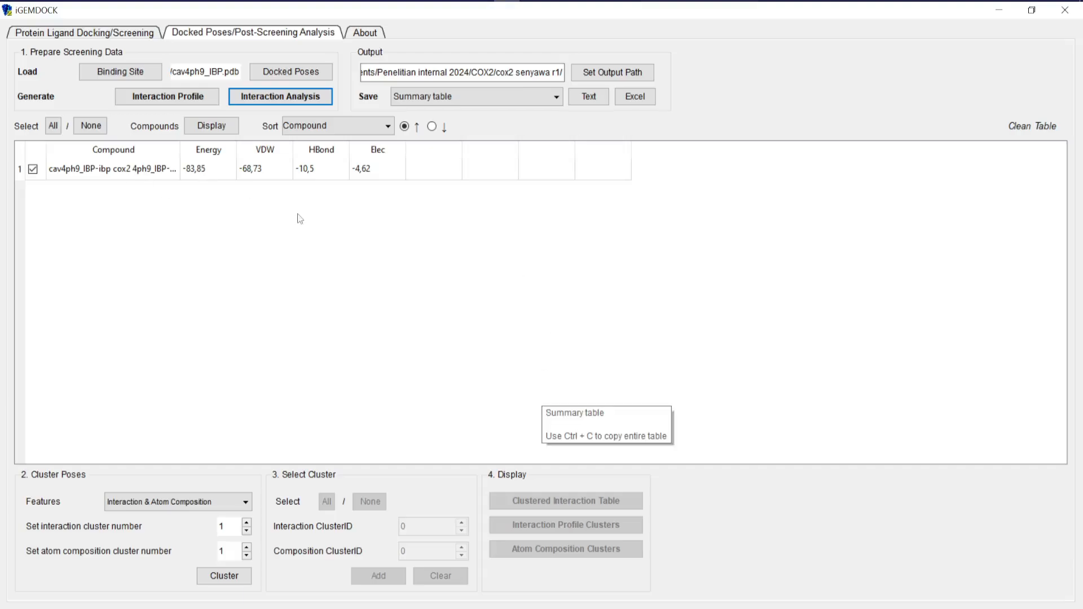
click(148, 171)
key(Right)
key(Right)
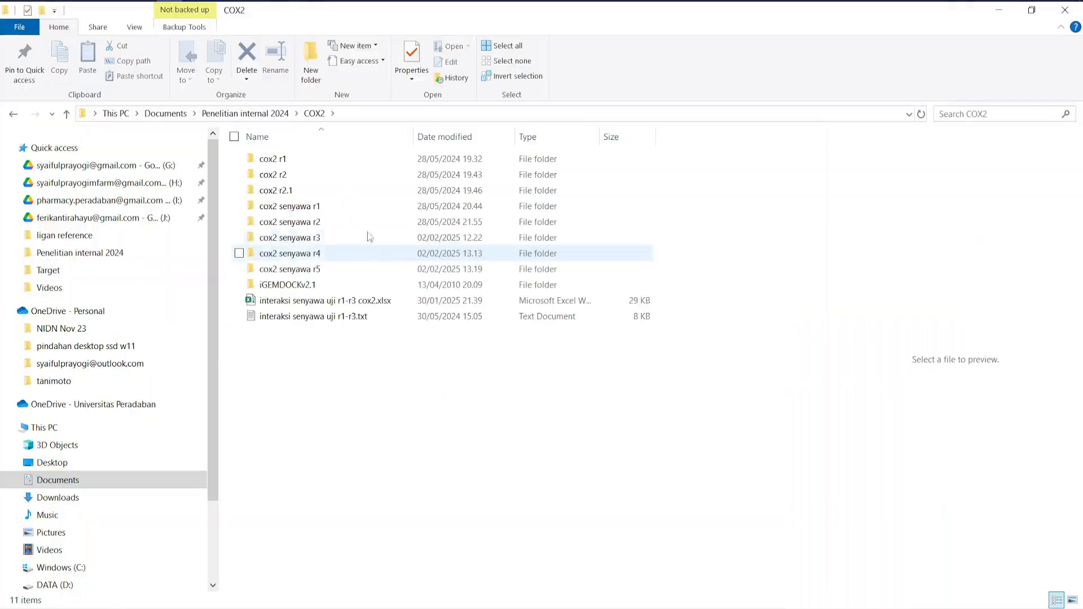
From the best_Pose folder of cox2 senyawa r4, open cav4ph9_IBP-ibp cox2 4ph9_IBP-0.pdb in Discovery Studio Visualizer.
double_click(296, 253)
click(301, 165)
double_click(300, 165)
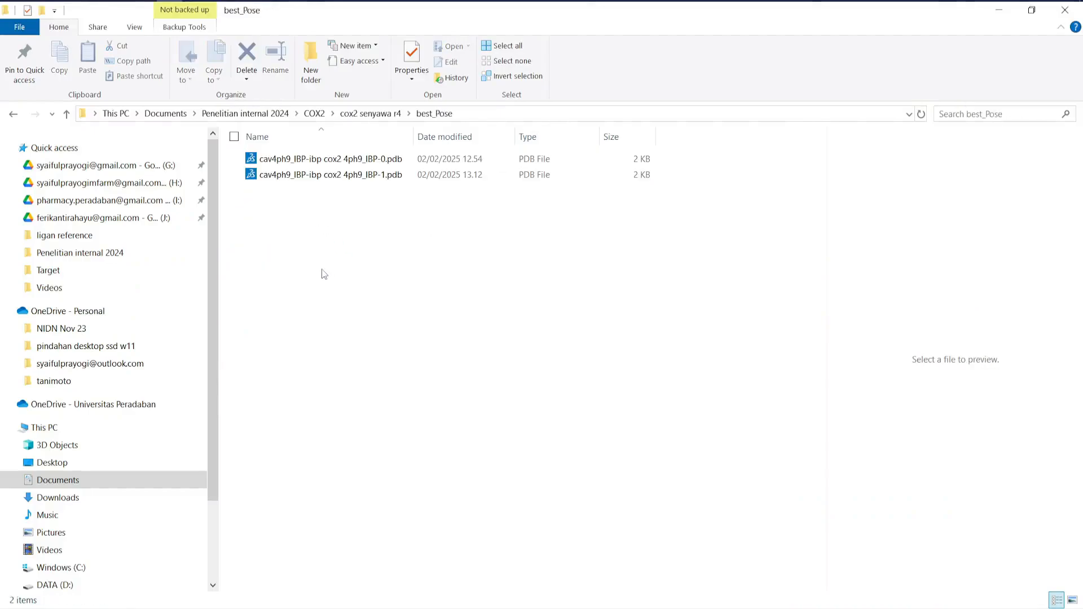
double_click(517, 161)
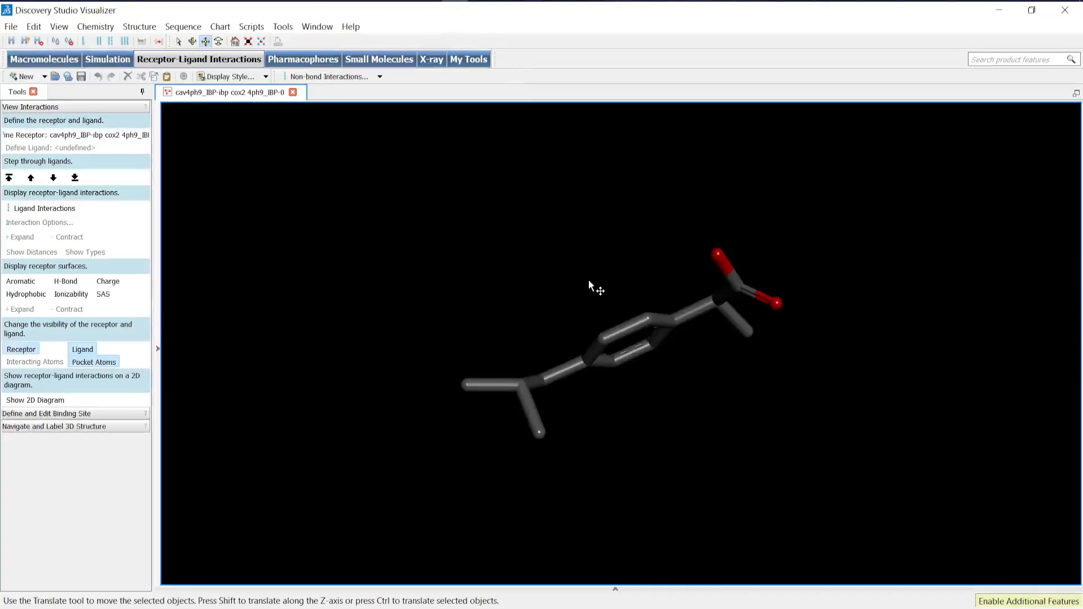
drag(588, 280, 462, 234)
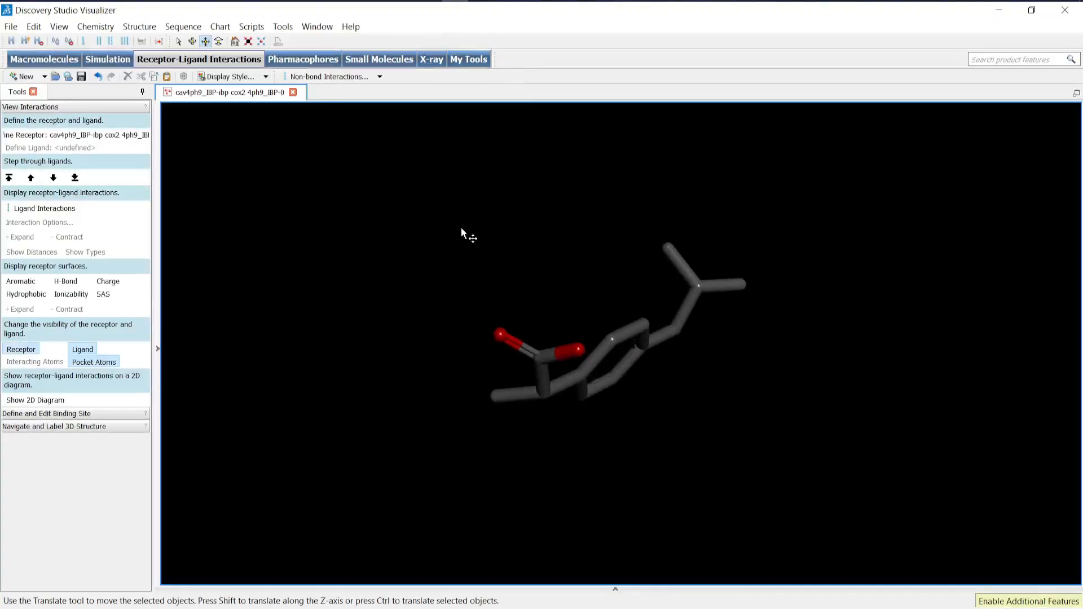
Open the original structure 4ph9.pdb from the Target folder of Penelitian internal 2024 in Discovery Studio Visualizer.
key(alt+Tab)
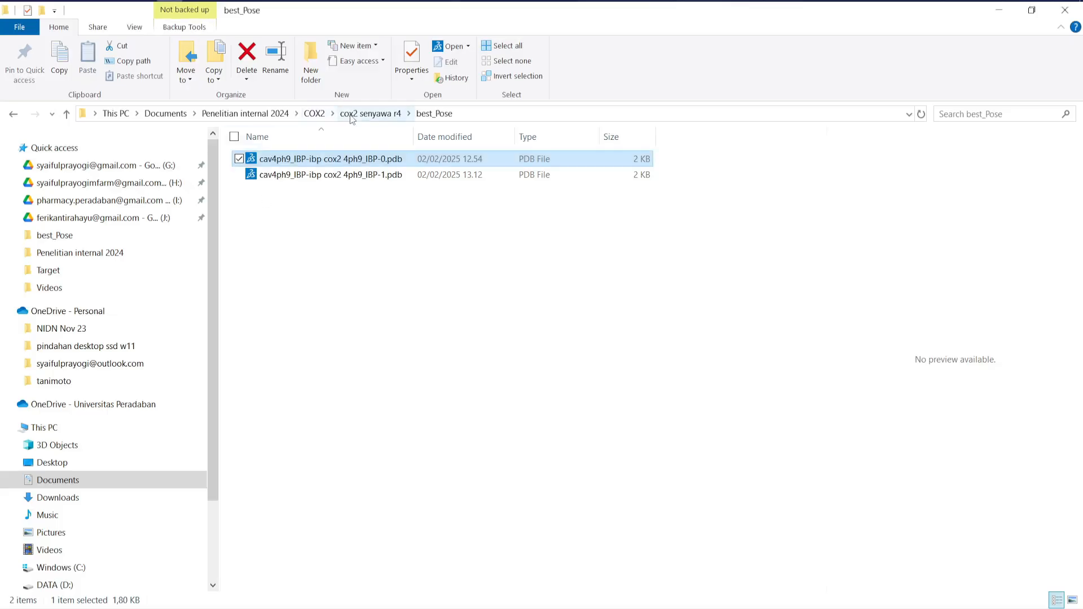
click(257, 117)
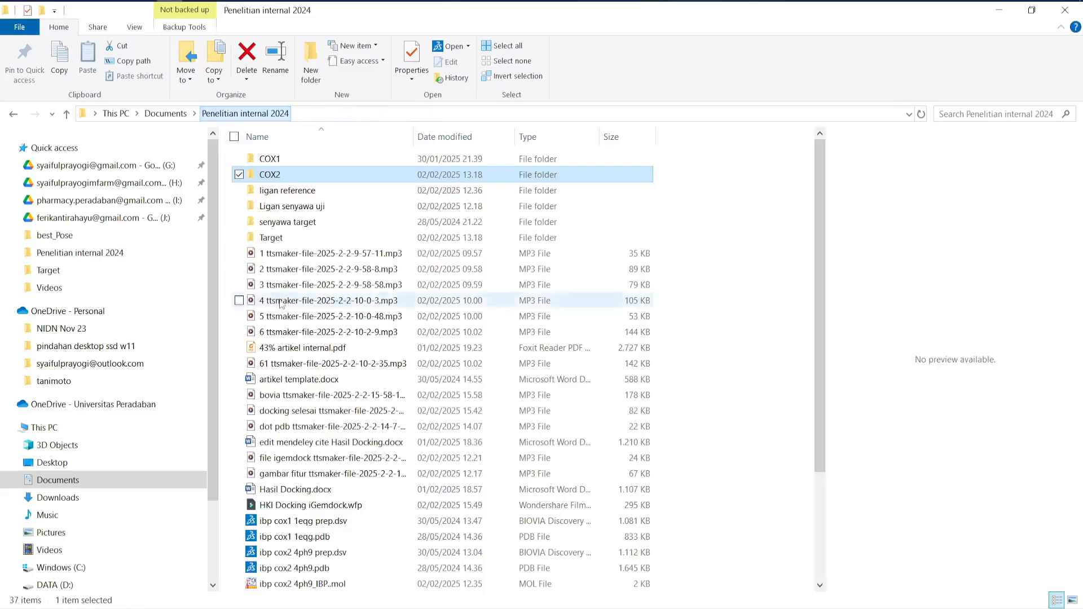
double_click(296, 238)
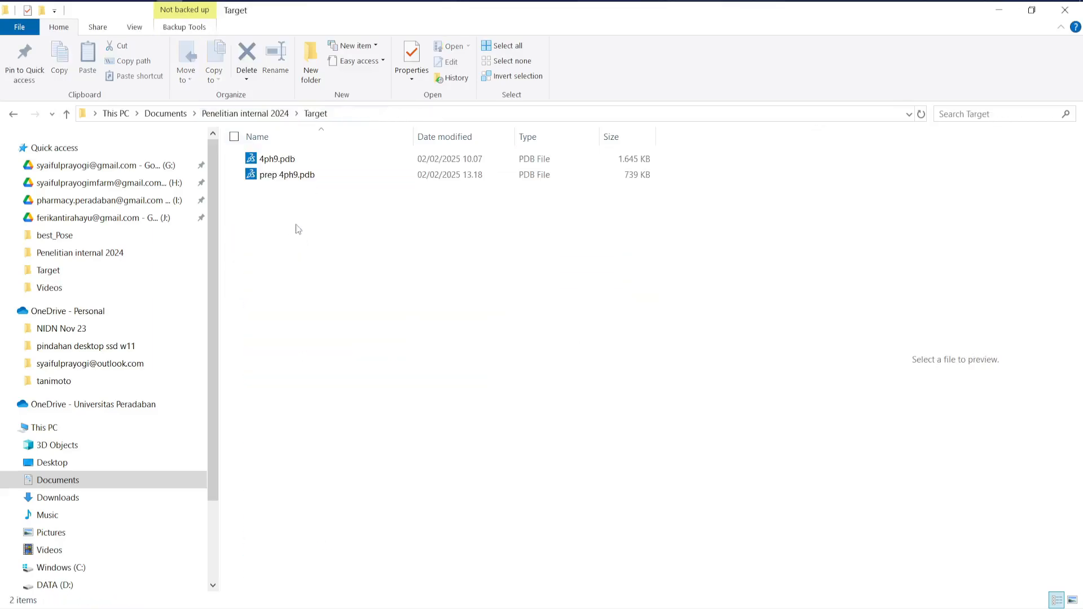
click(284, 163)
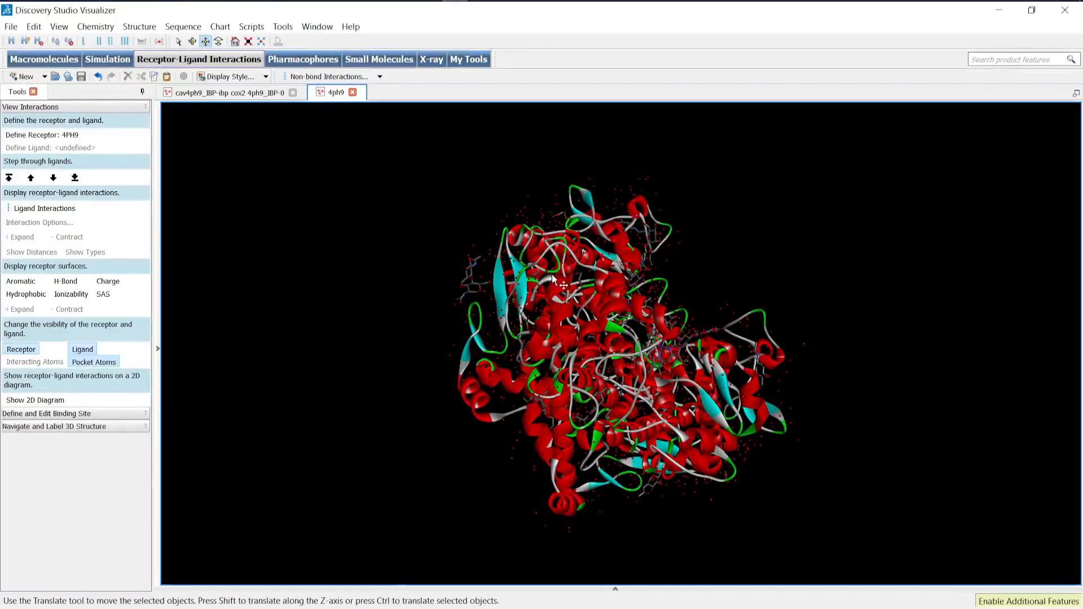
Copy the native ligand IBP601 from the ligand group of chain A in the 4PH9 structure hierarchy.
click(158, 349)
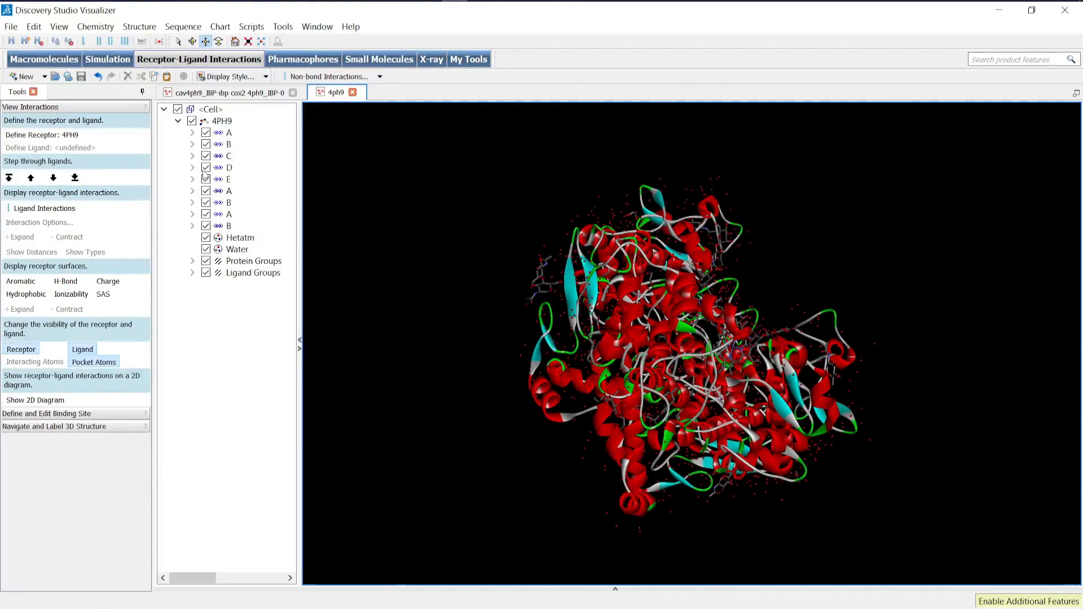
click(192, 191)
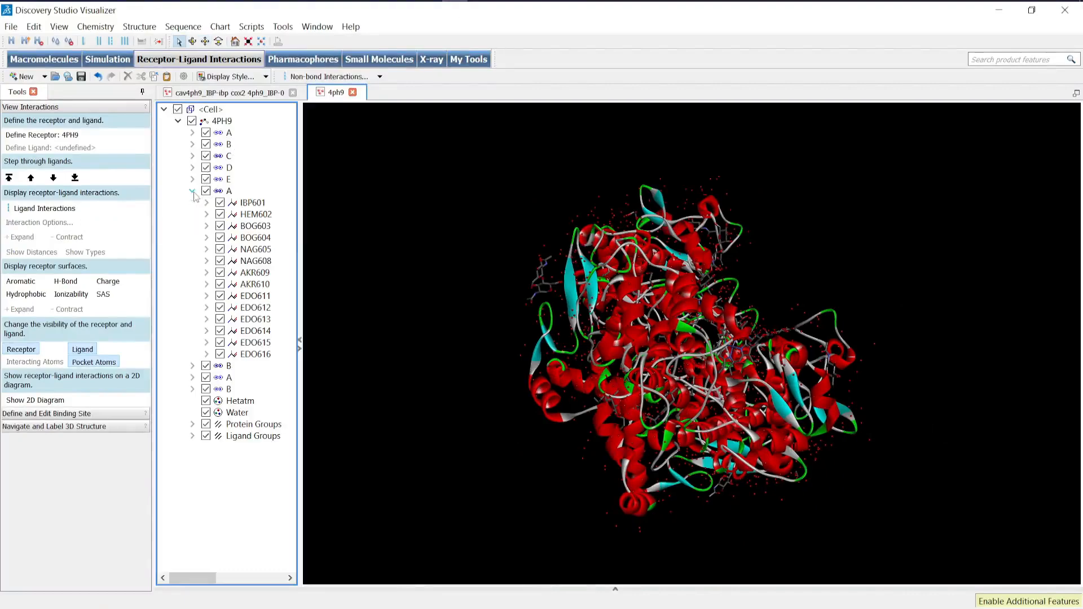
click(248, 204)
right_click(248, 205)
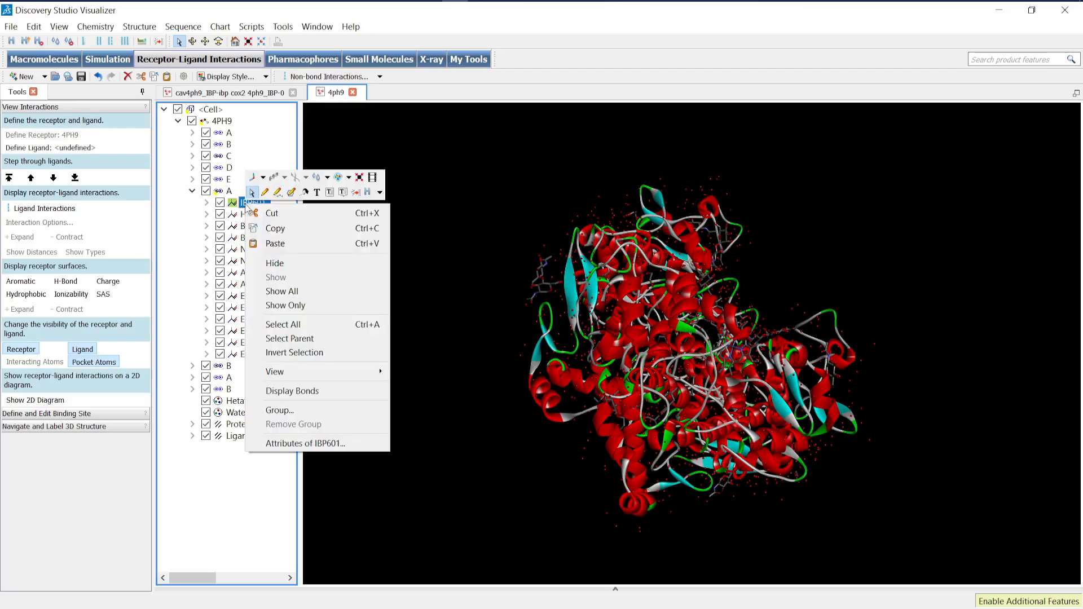
click(273, 230)
Paste the copied native ligand into the docked pose's structure hierarchy and compare the two overlaid ligand poses.
click(269, 93)
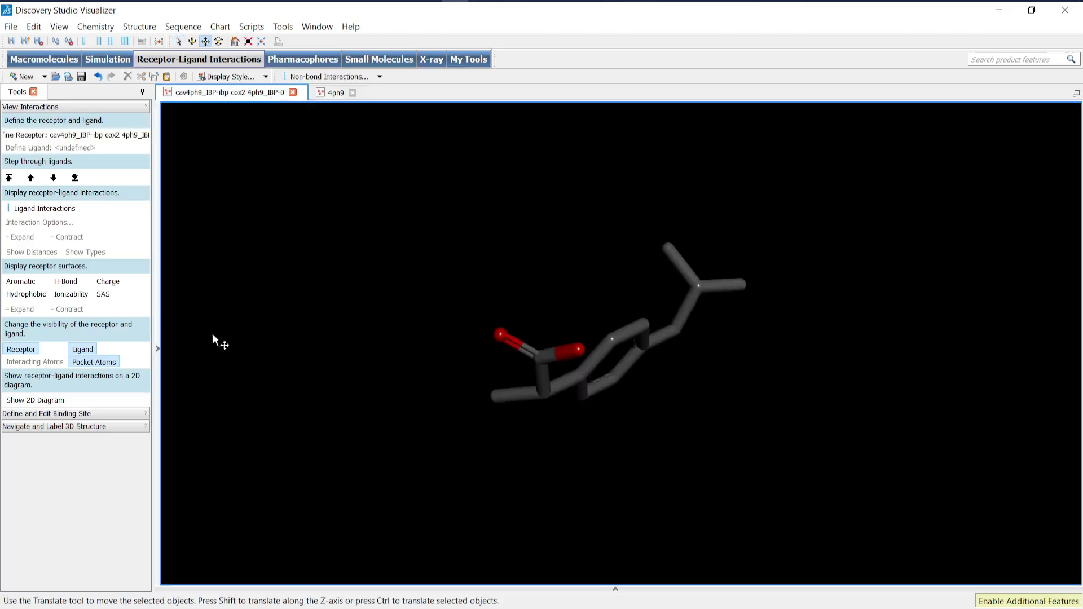
click(158, 350)
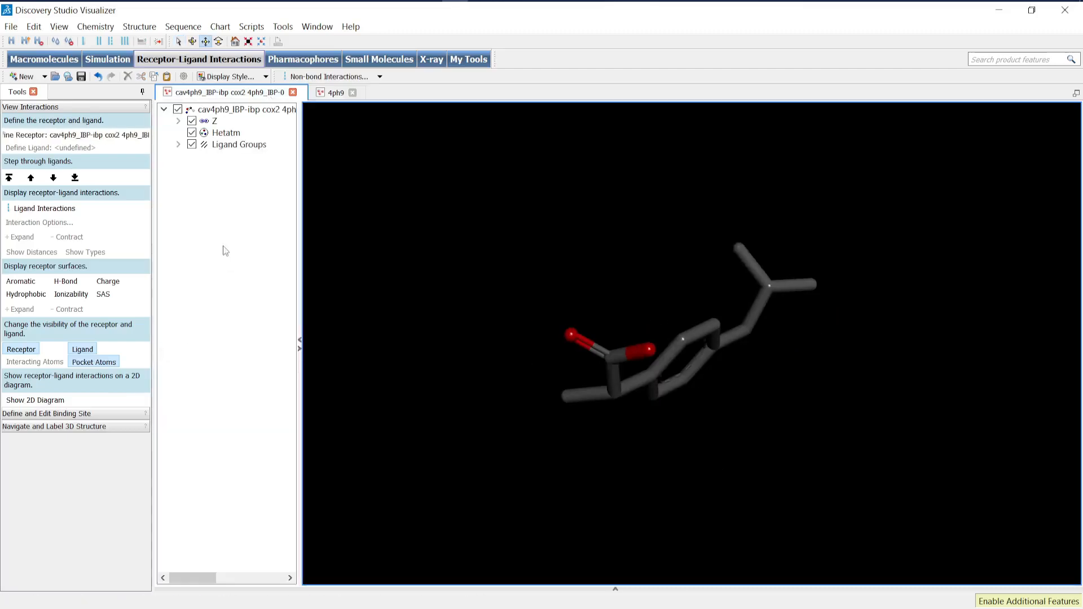
right_click(212, 204)
click(252, 242)
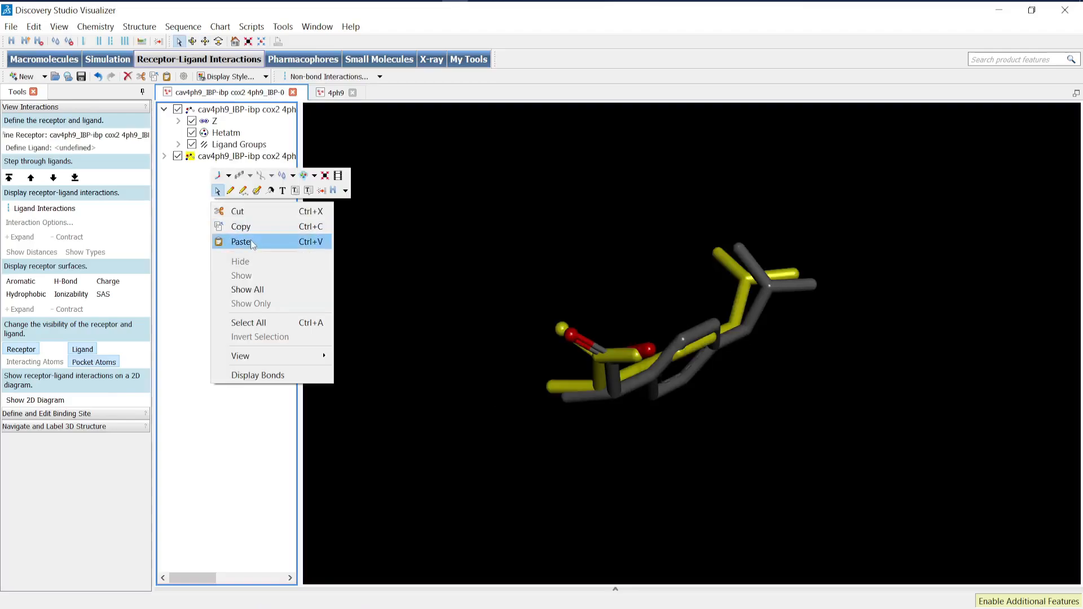
click(191, 214)
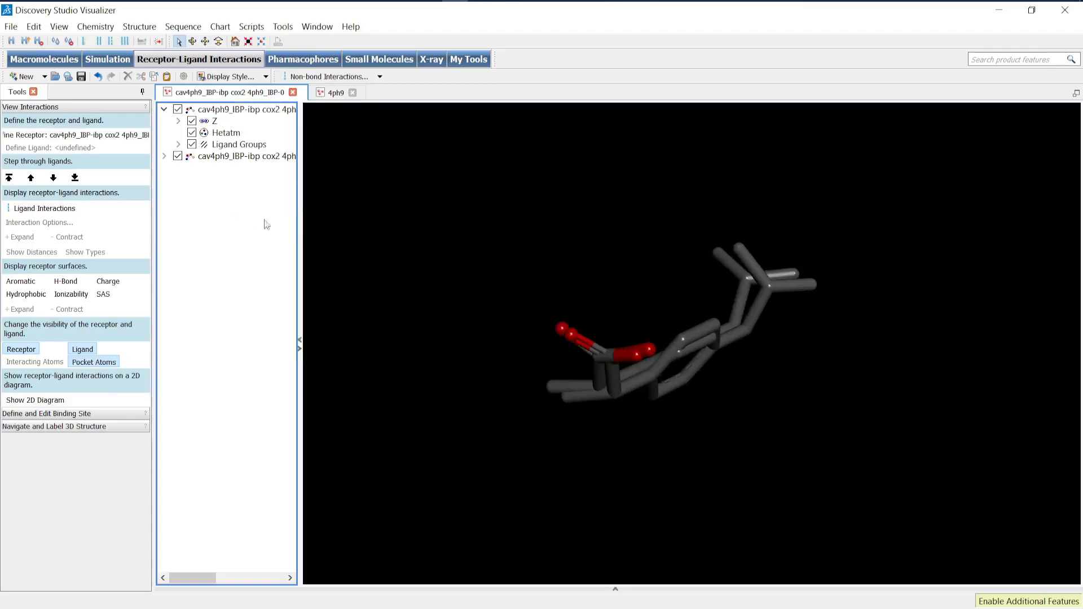
drag(299, 240, 350, 240)
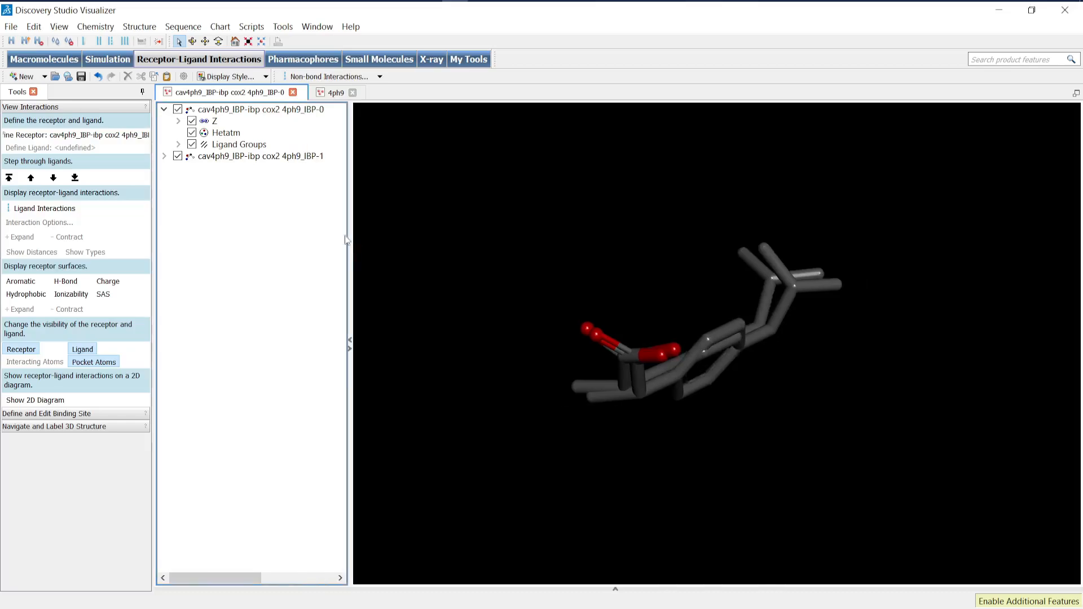
drag(696, 281, 645, 373)
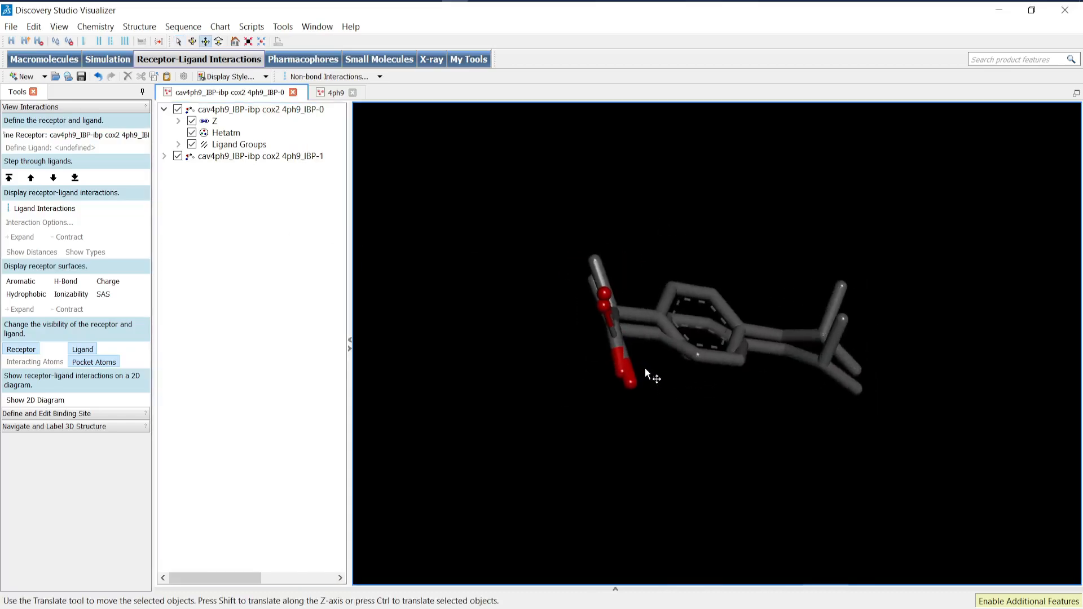
Set the pasted native ligand structure cav4ph9_IBP-ibp cox2 4ph9_IBP-1 as the RMSD reference.
click(241, 111)
click(265, 158)
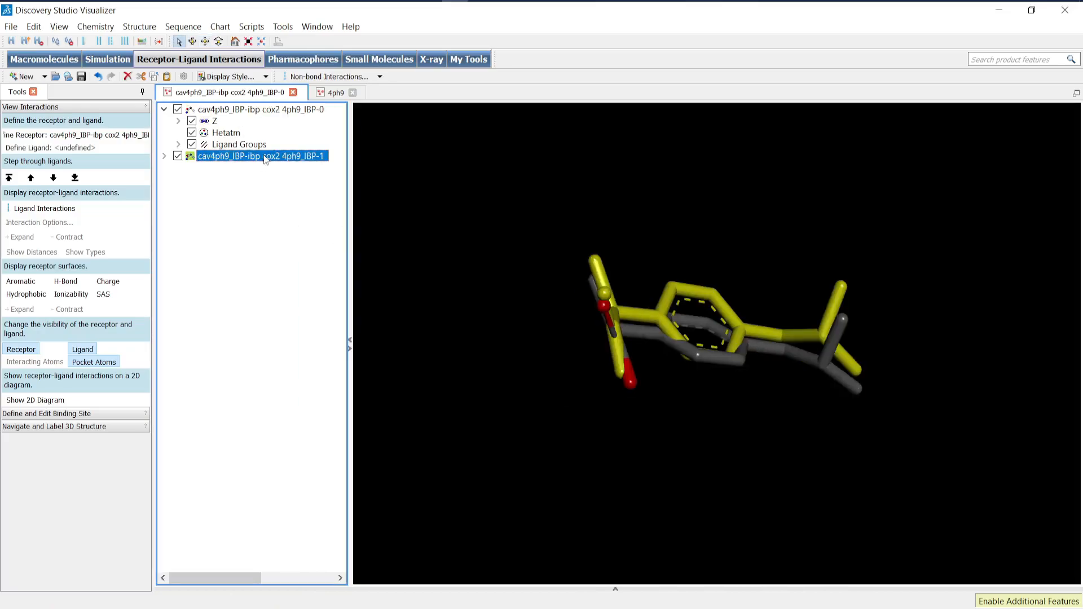
click(139, 27)
mouse_move(200, 225)
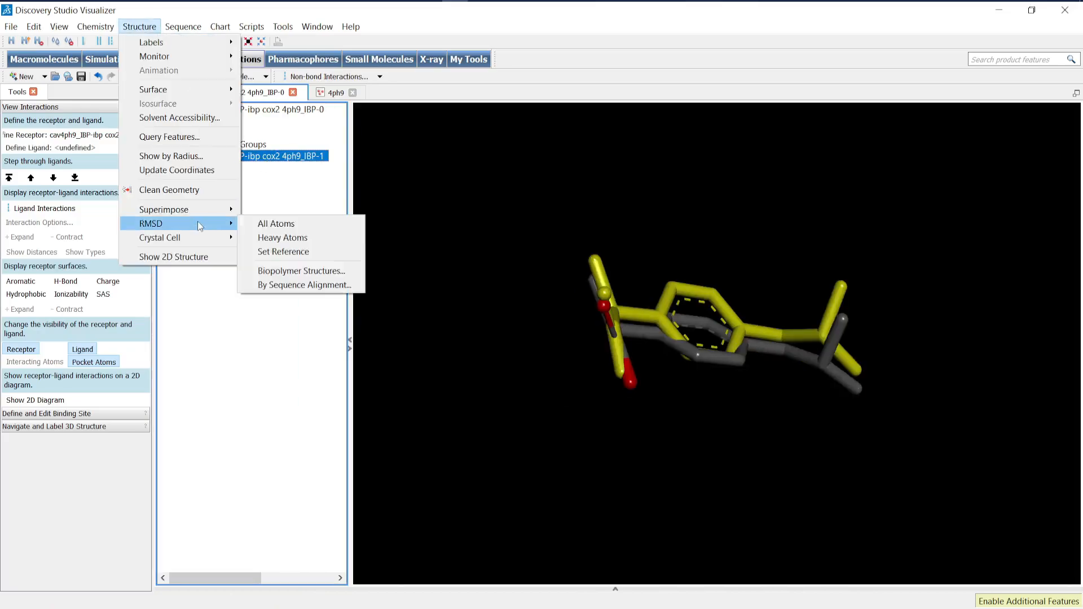
click(325, 252)
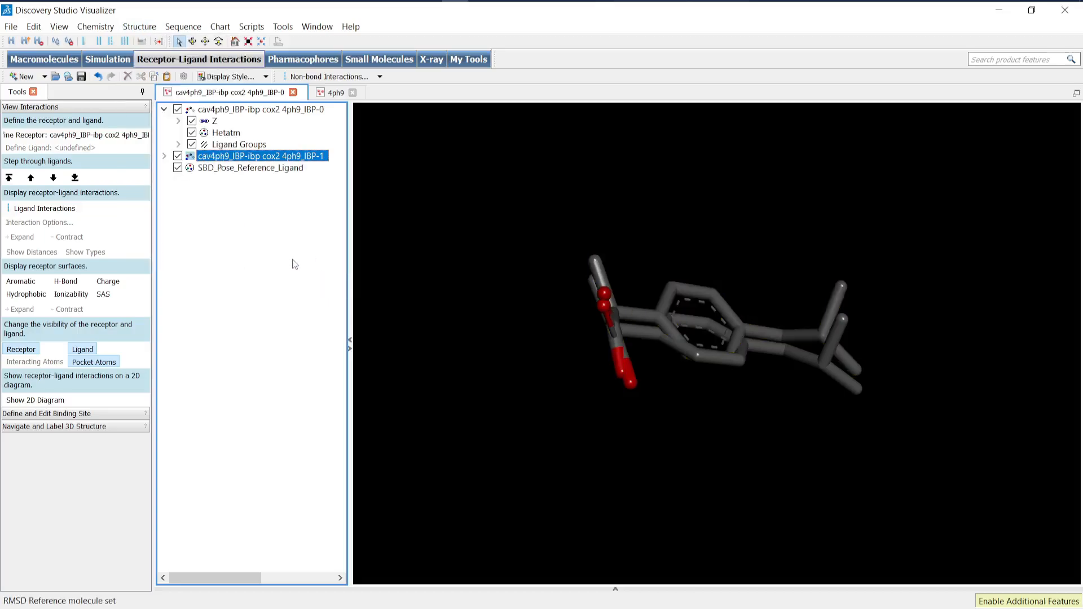
Calculate the heavy-atom RMSD of the docked pose against the native ligand reference and read its value in the report.
click(139, 27)
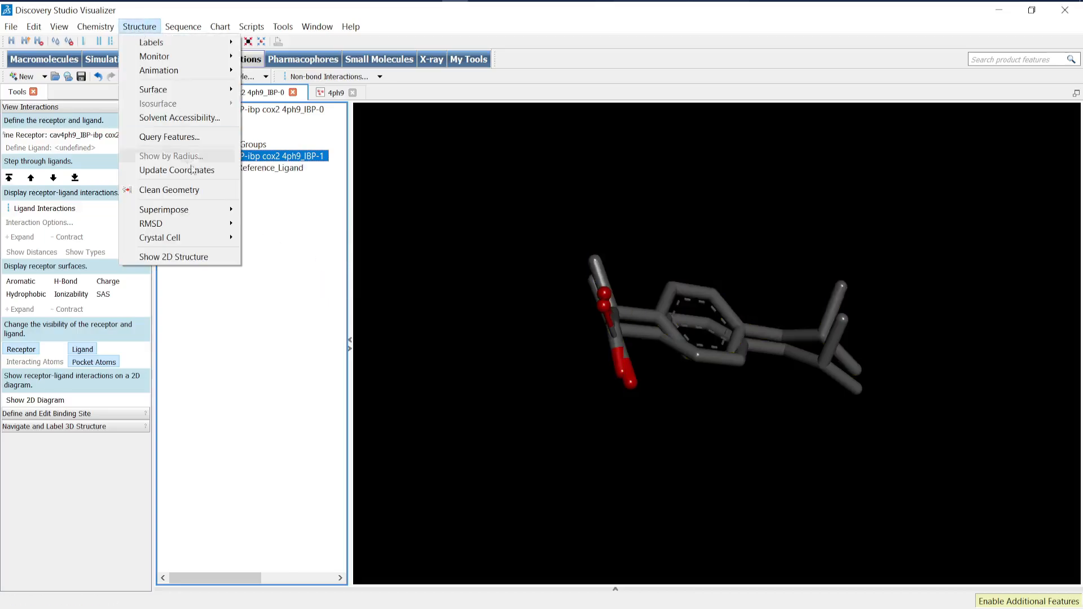
mouse_move(204, 224)
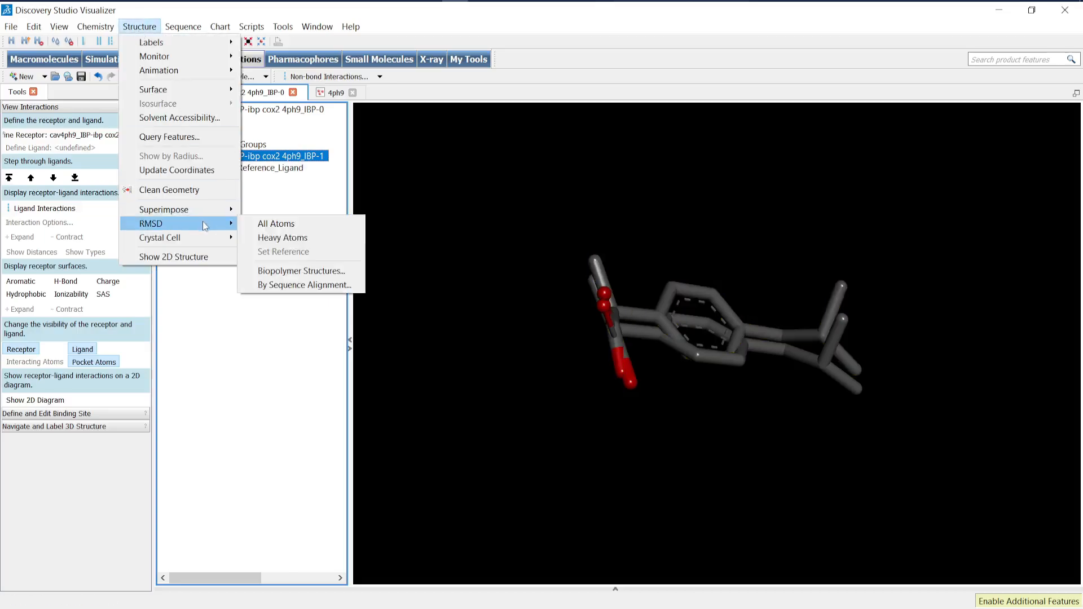
click(304, 241)
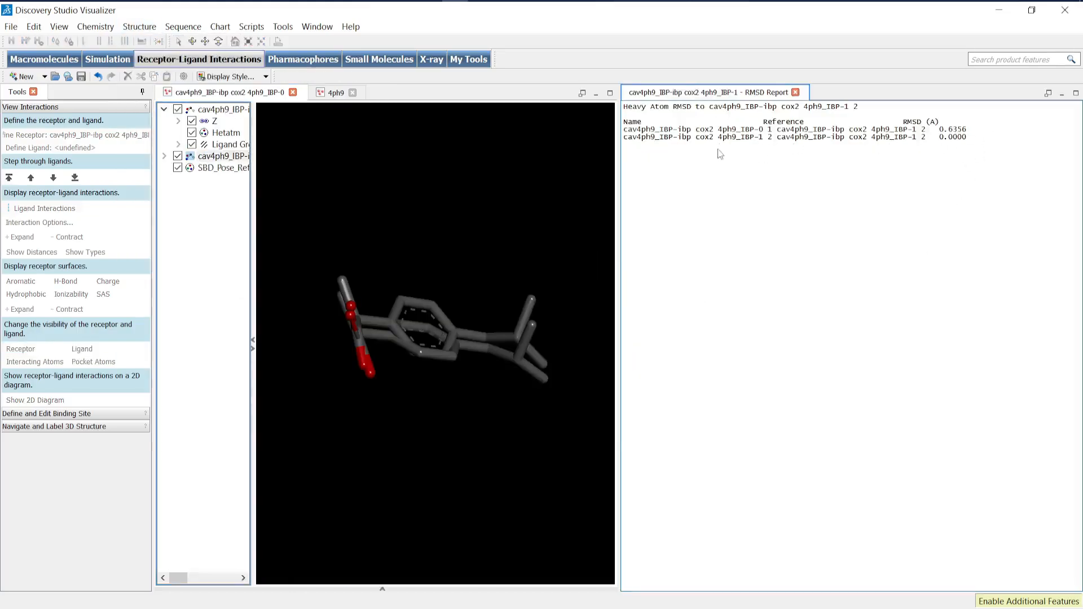
drag(968, 131, 940, 133)
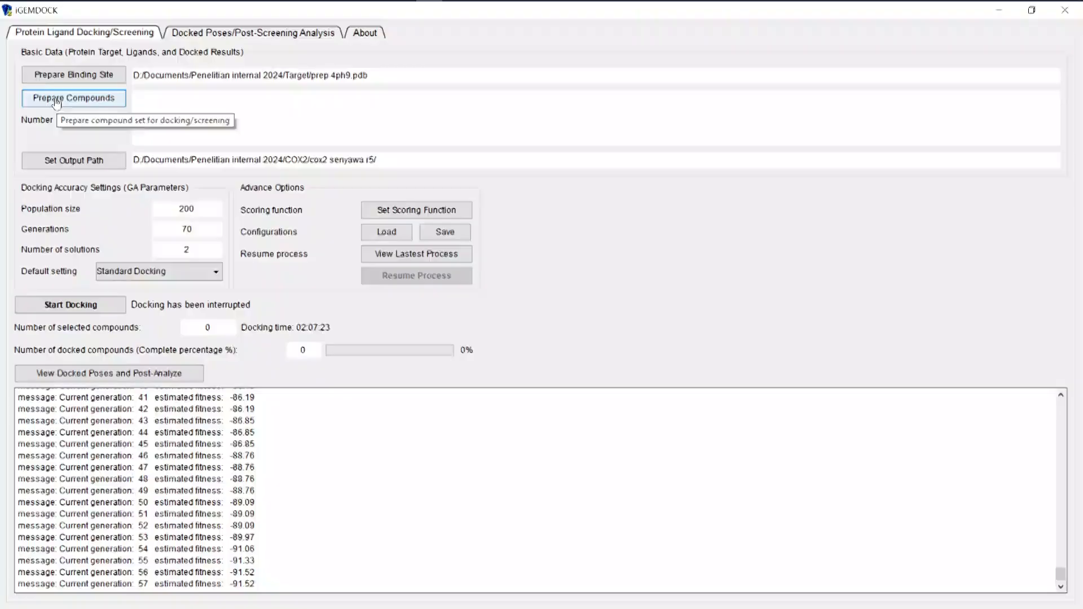
In iGEMDOCK, load all test ligand .mol files from the Ligan senyawa uji folder as compounds, except senyawa uji 1.mol.
click(73, 98)
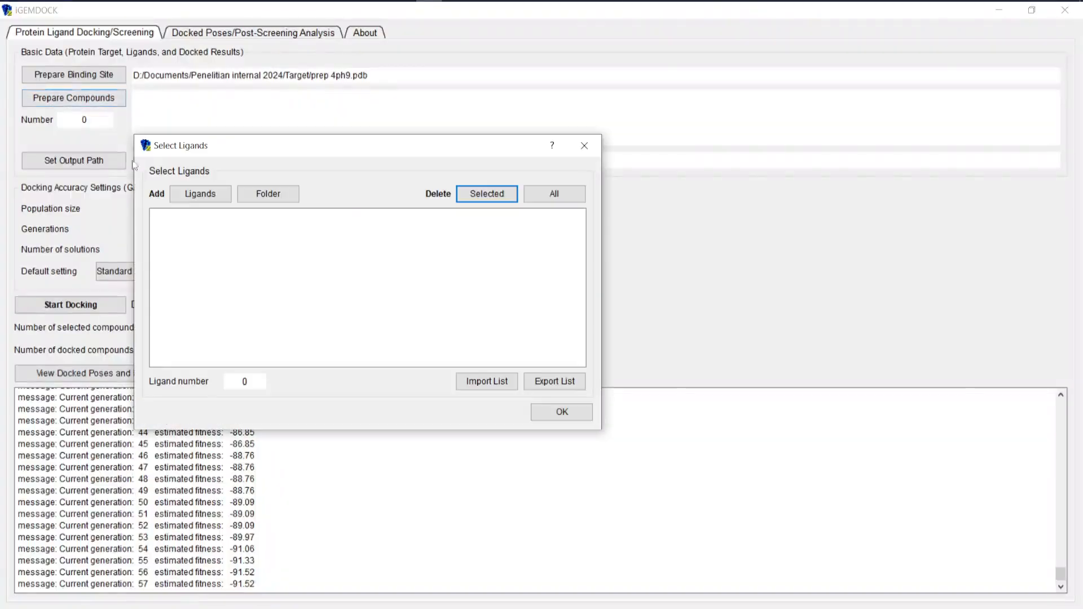
click(215, 195)
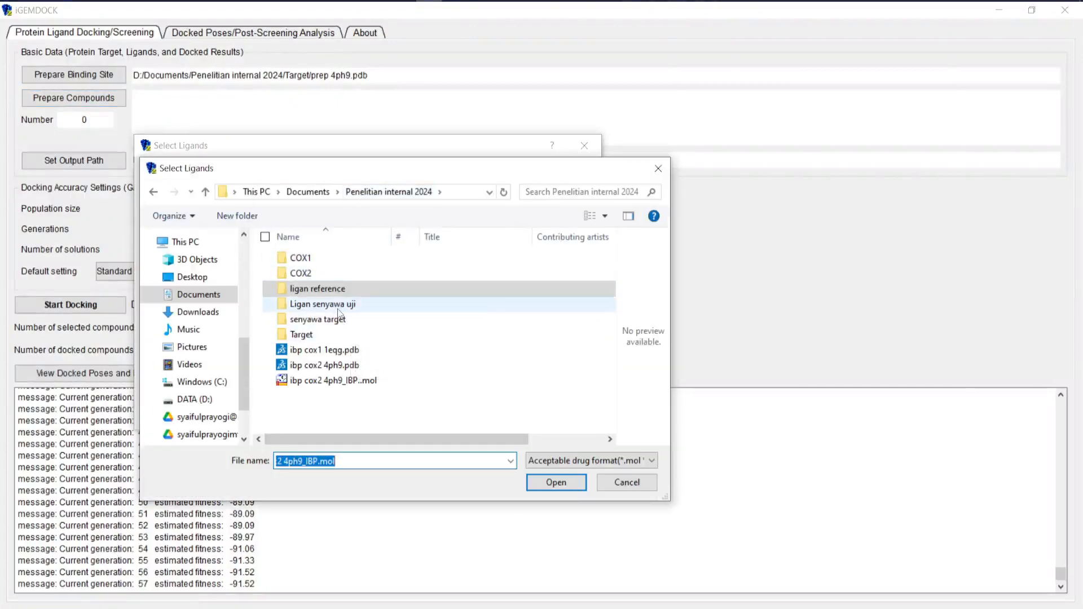
double_click(337, 309)
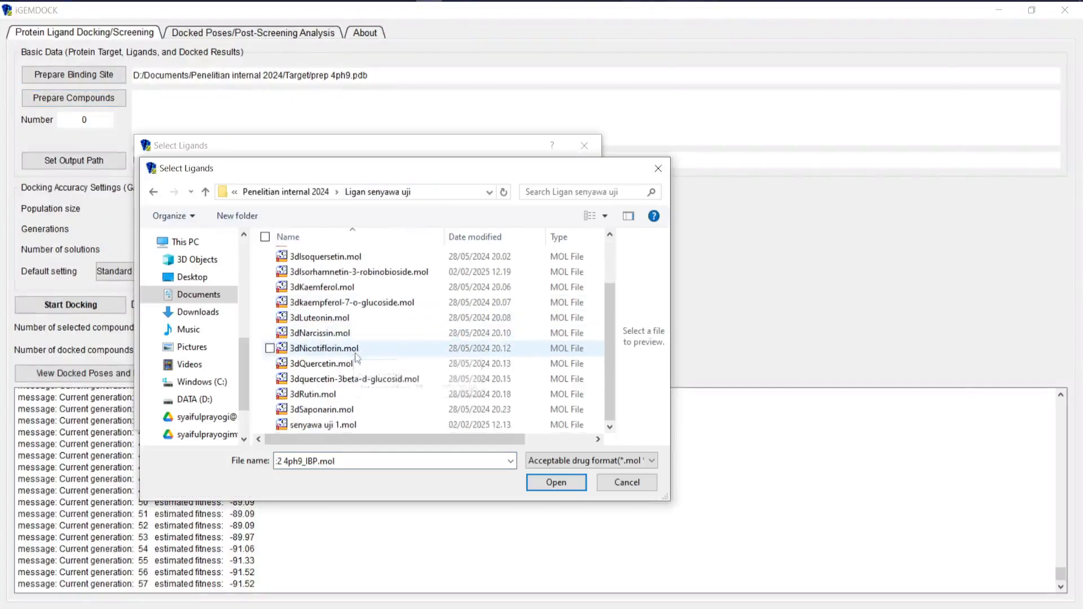
key(ctrl+a)
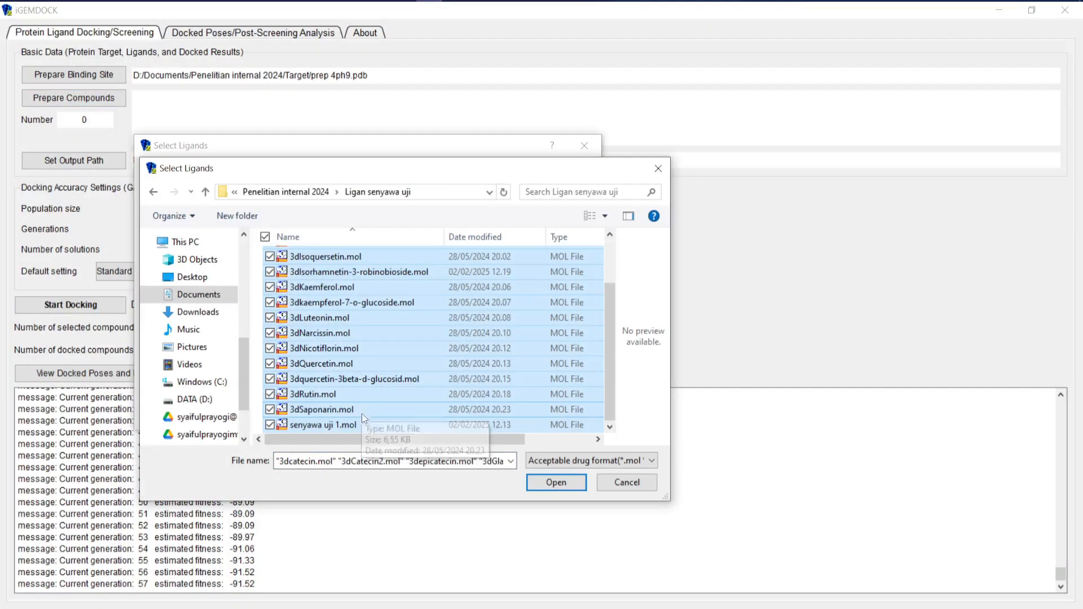
ctrl+click(355, 421)
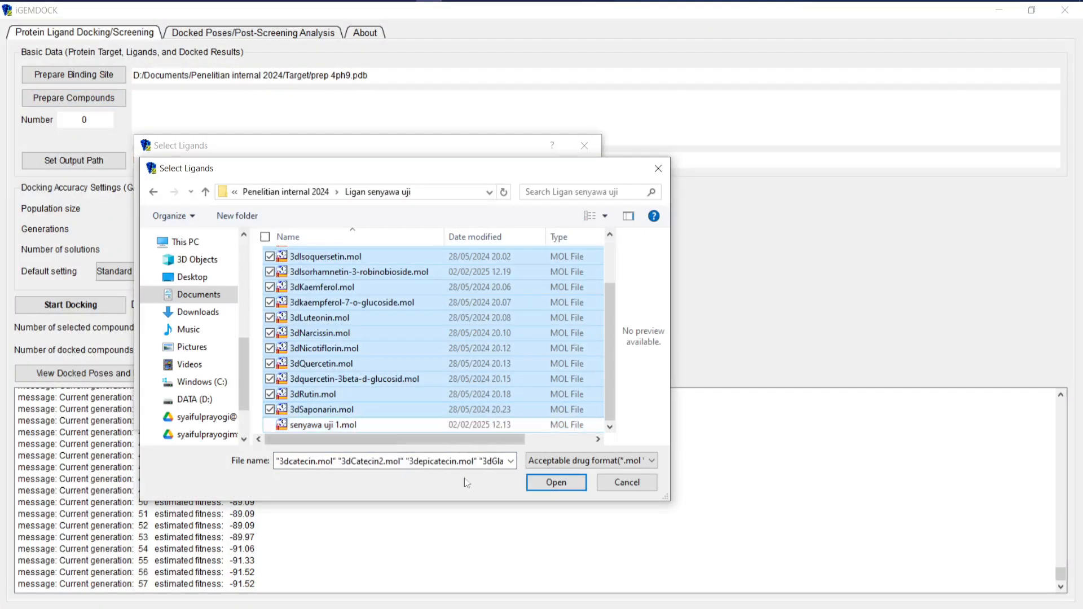
click(554, 484)
scroll(414, 252, down, 1)
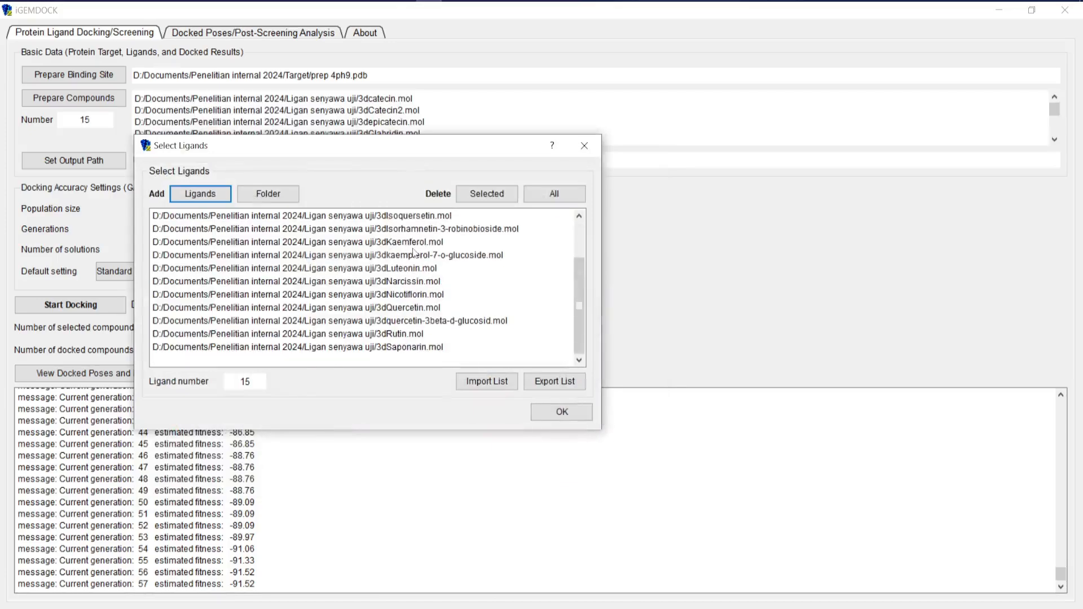
scroll(401, 241, up, 1)
click(562, 411)
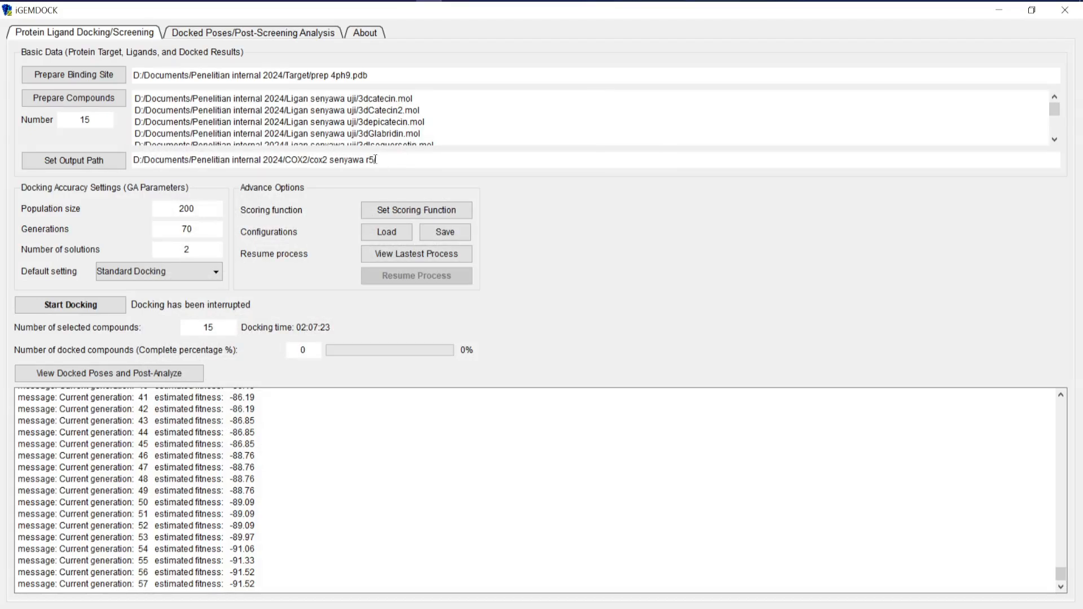
Set the output path to D:/Documents/Penelitian internal 2024/COX2/cox2 ligan uji 15/ and start the docking run.
drag(370, 160, 340, 164)
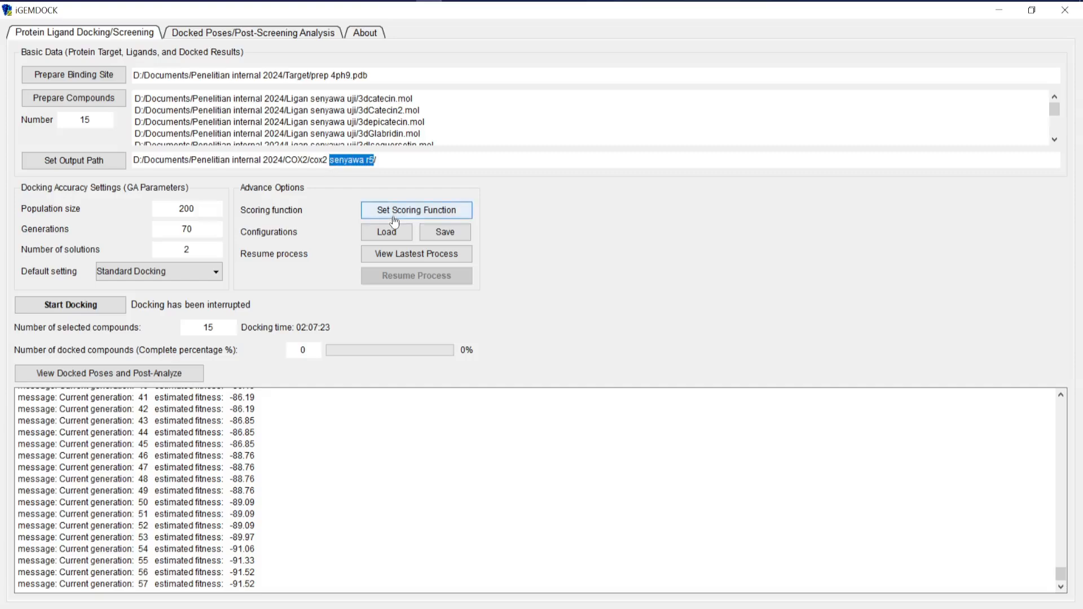
text(I)
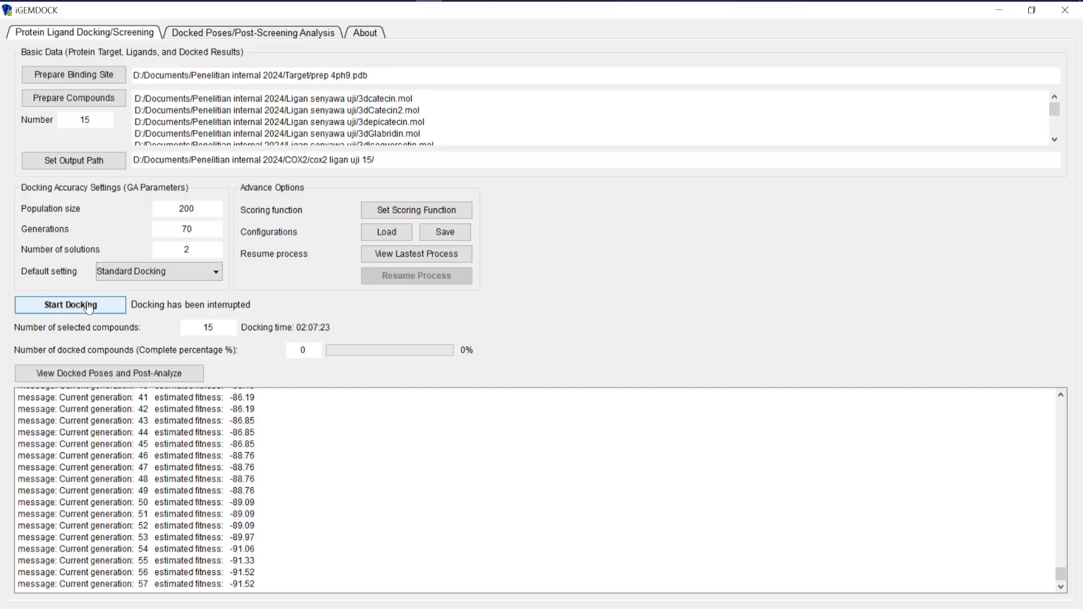
click(89, 307)
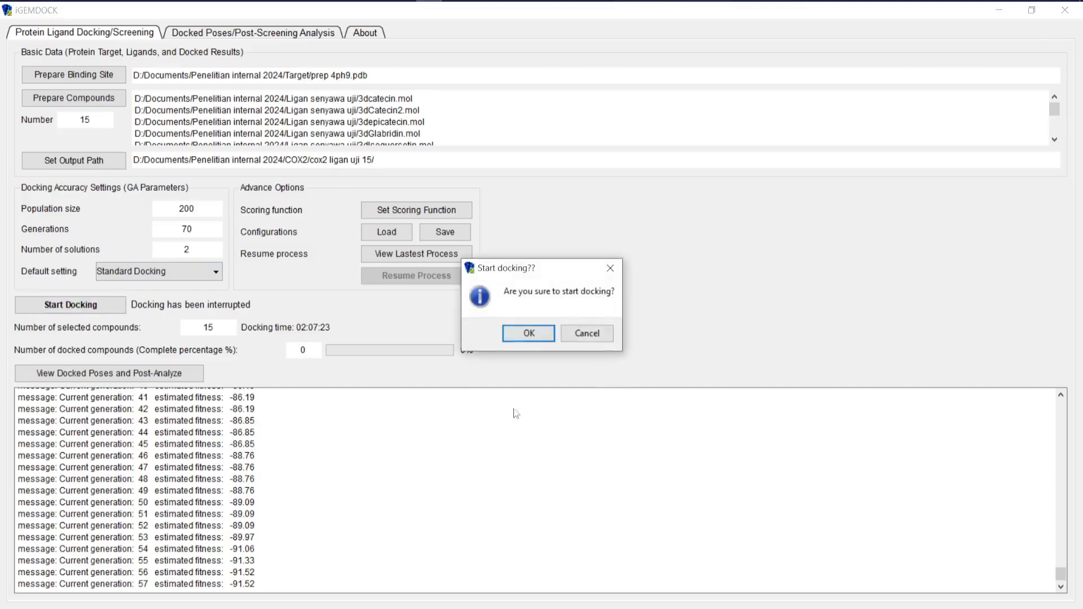
click(532, 332)
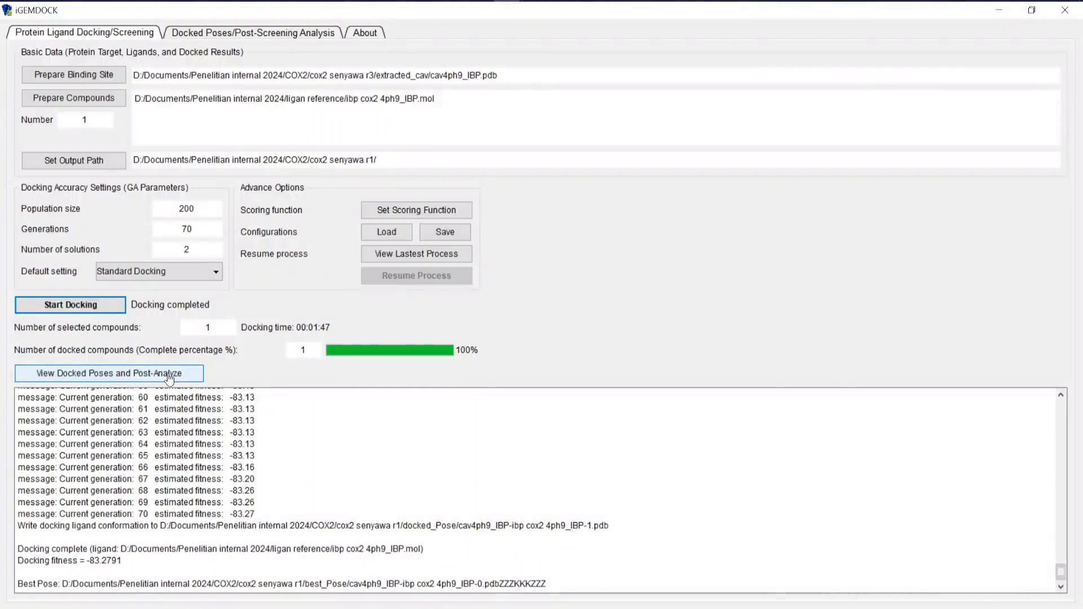
Open the post-docking analysis of the cox2 senyawa r1 run and review the docked compound's energy values.
click(169, 374)
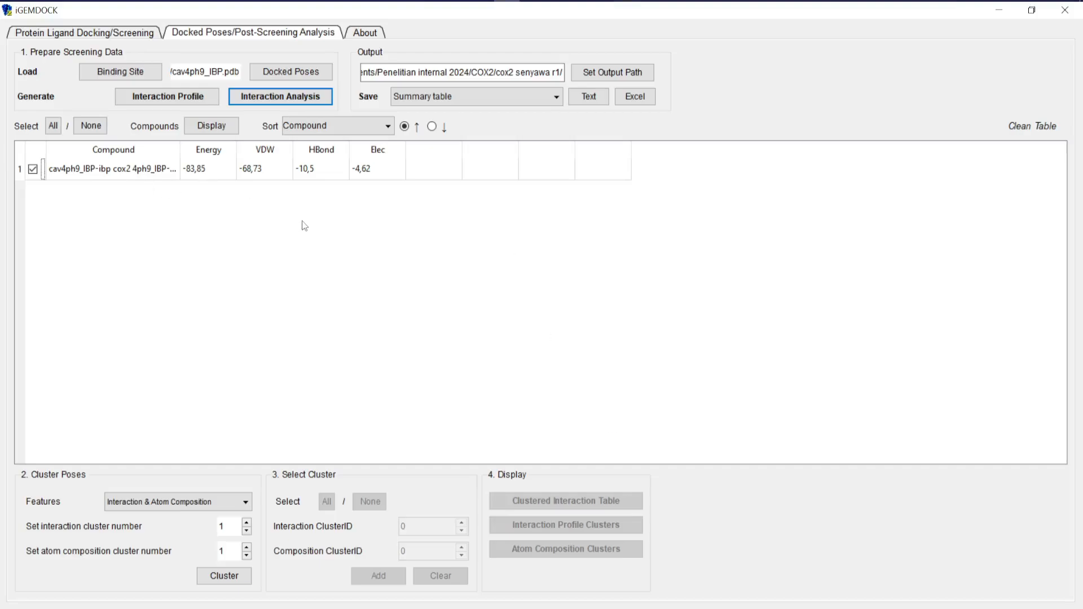
click(148, 170)
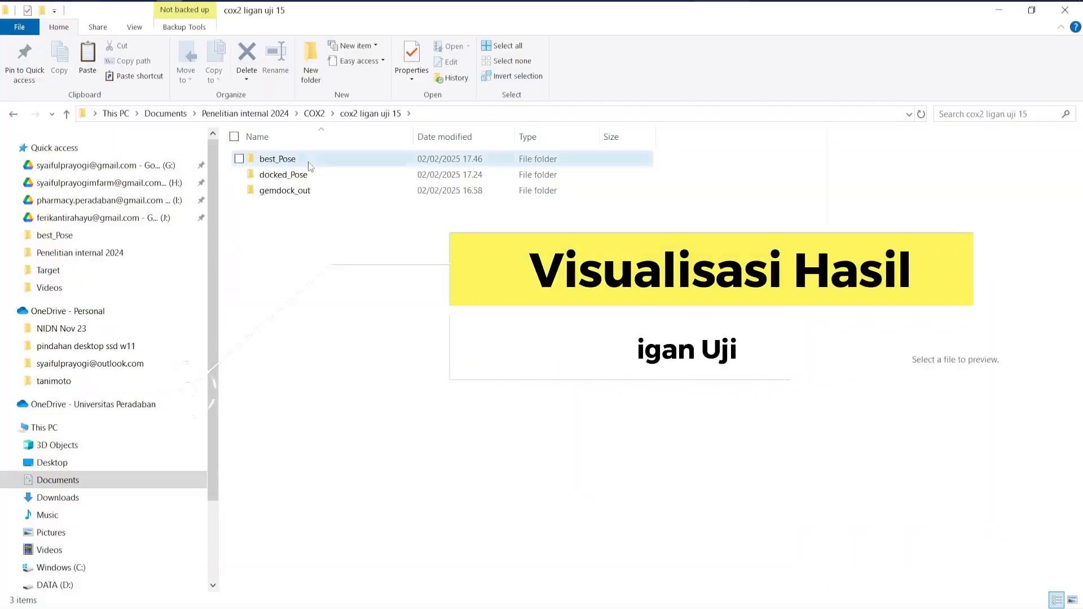
From the best_Pose folder of cox2 ligan uji 15, open the 3dIsorhamnetin-3-robinobioside-0 pose in Discovery Studio Visualizer and rotate it.
double_click(312, 162)
click(325, 166)
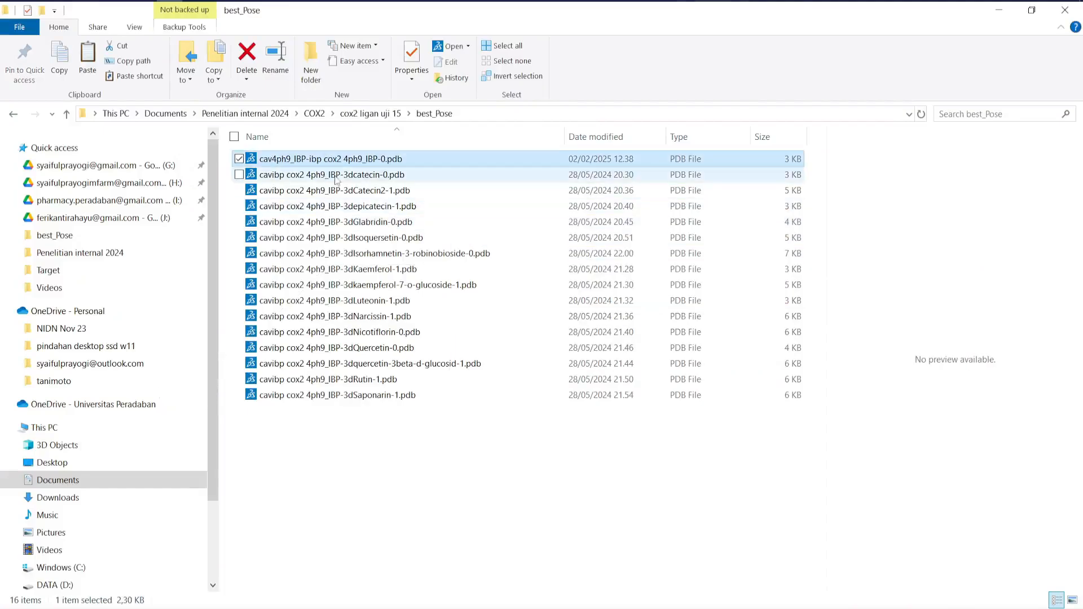
click(327, 175)
drag(369, 437, 363, 169)
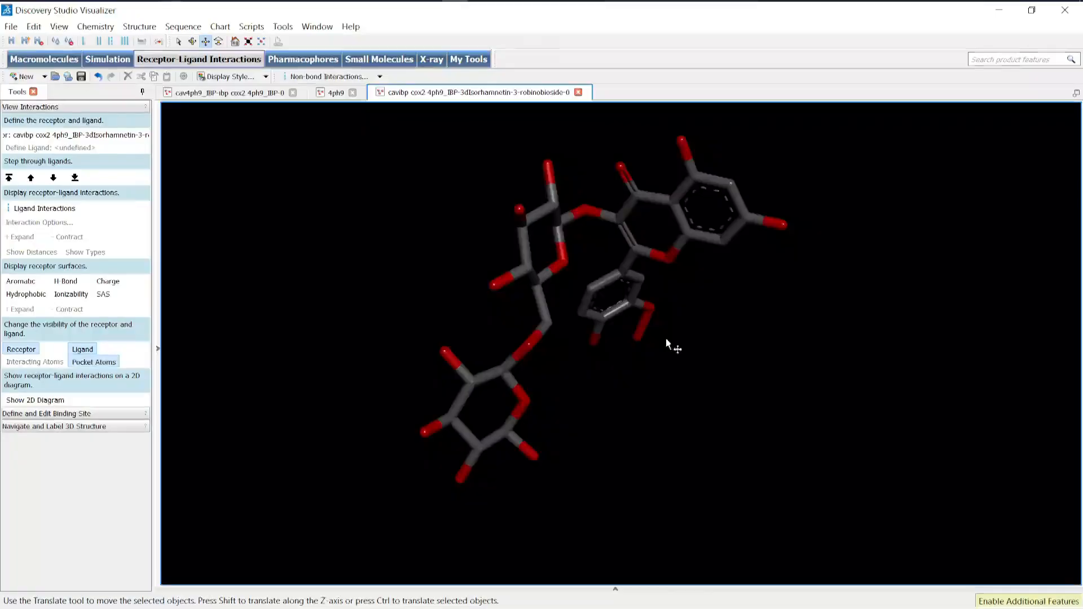
drag(665, 337, 567, 258)
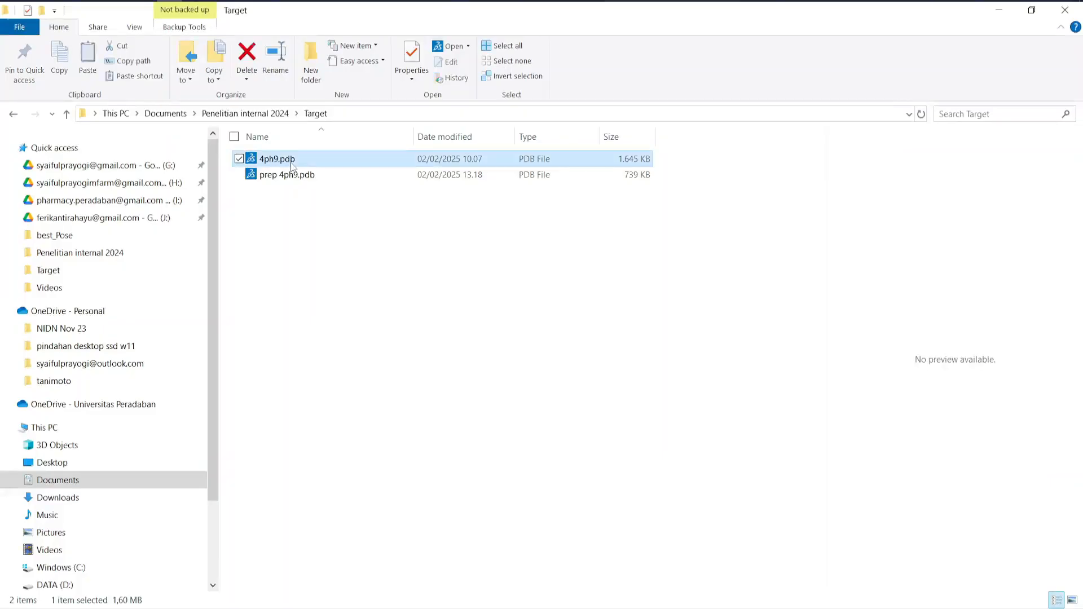
Switch to the original 4ph9 structure and delete protein chains B through E from its hierarchy.
key(ctrl+c)
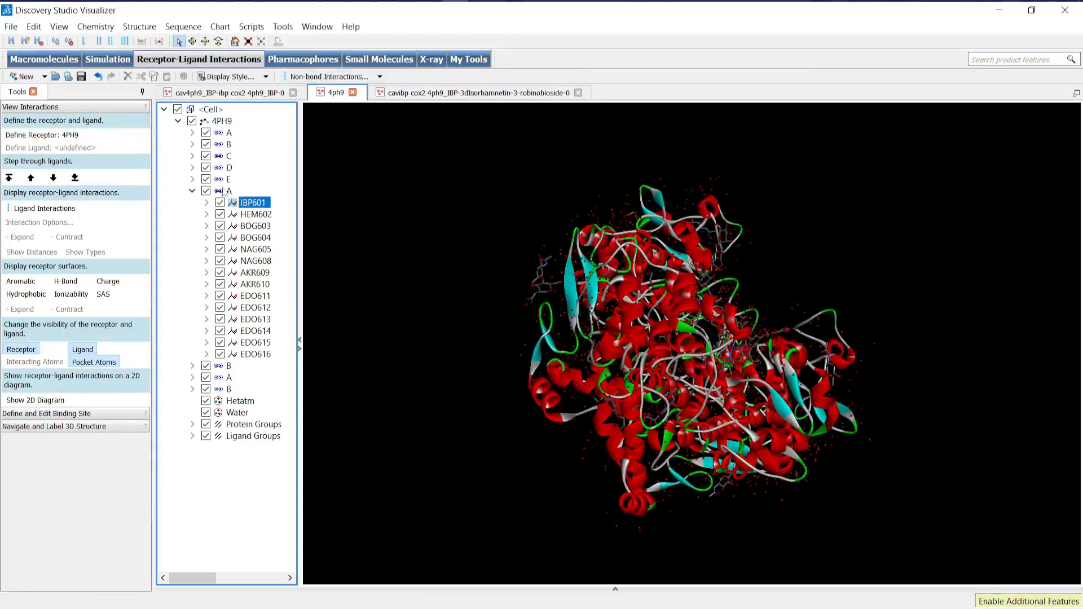
click(228, 146)
shift+click(221, 179)
key(Delete)
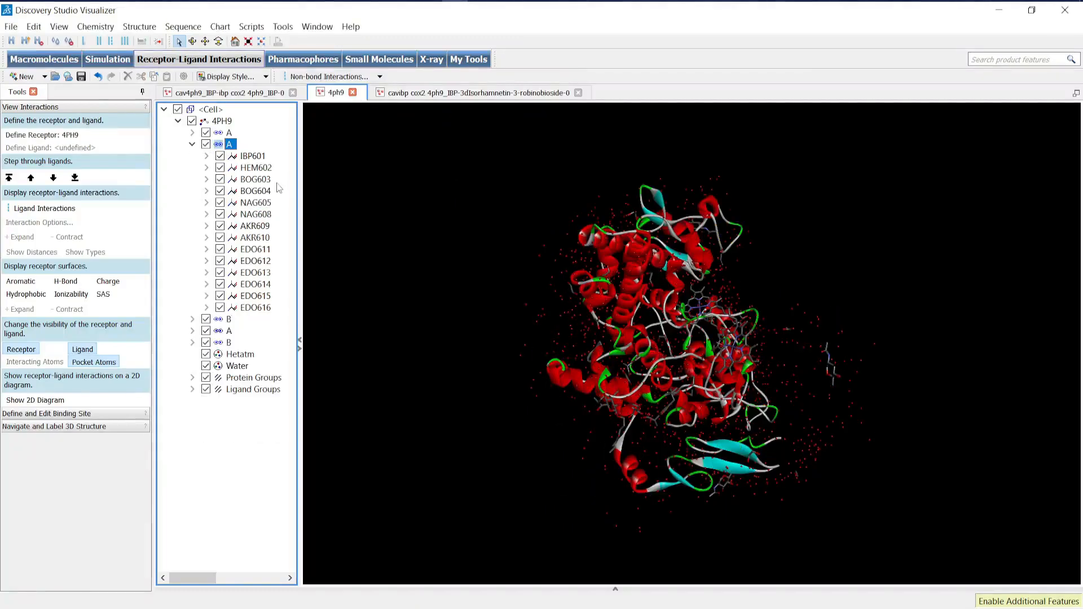
Delete HEM602 through EDO616 from chain A's ligand group, along with the remaining B, A and B groups and the water.
click(248, 168)
shift+click(257, 307)
key(Delete)
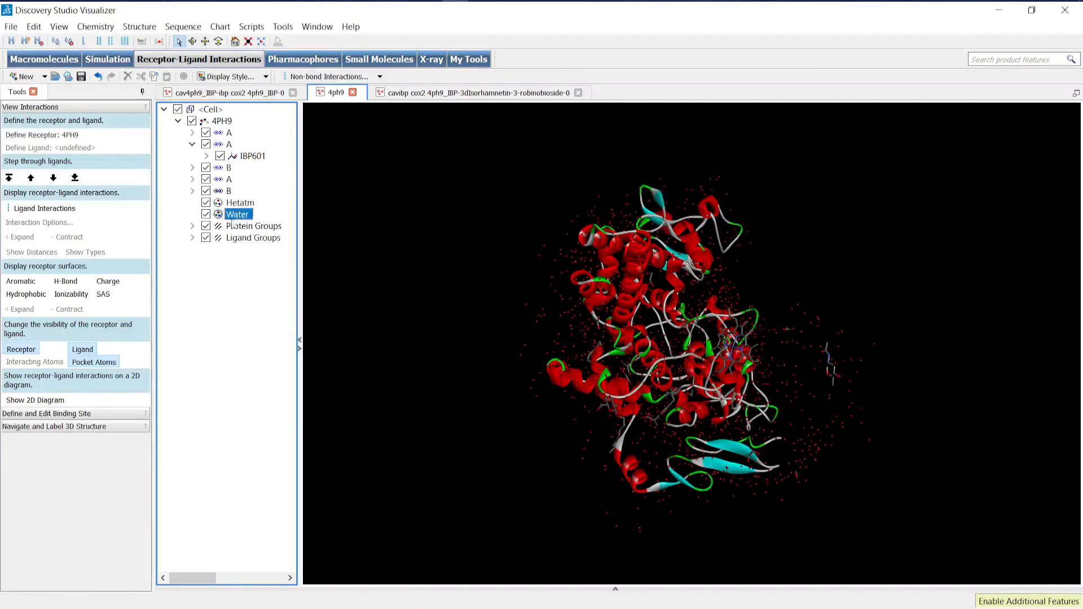
click(228, 167)
key(Delete)
Delete the native ligand IBP601 and the Hetatm entry, leaving only protein chain A in the 4PH9 structure.
click(205, 41)
drag(462, 229, 695, 443)
click(252, 156)
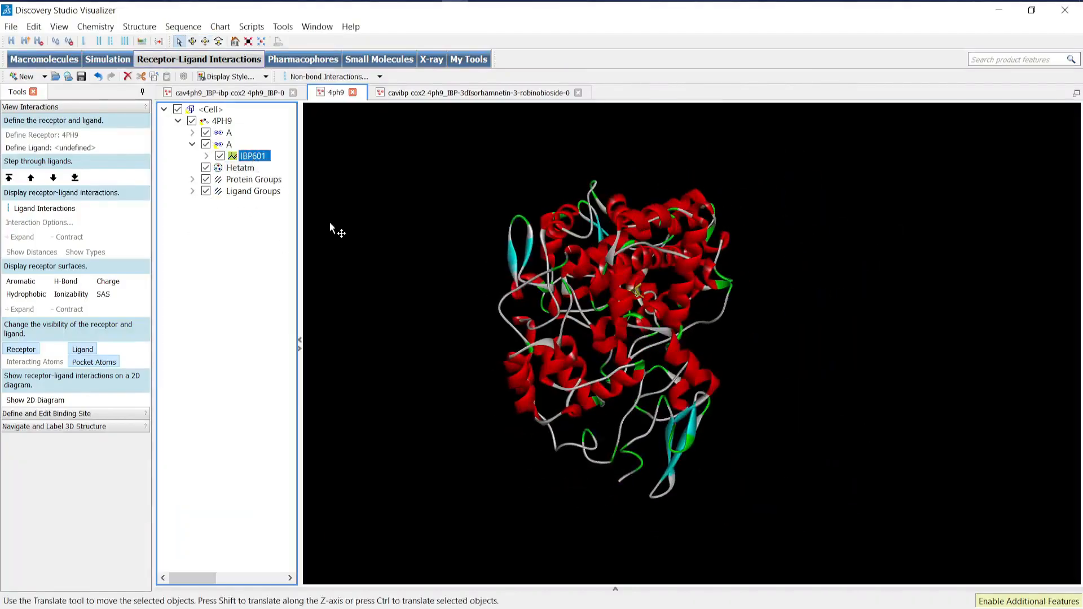
key(Delete)
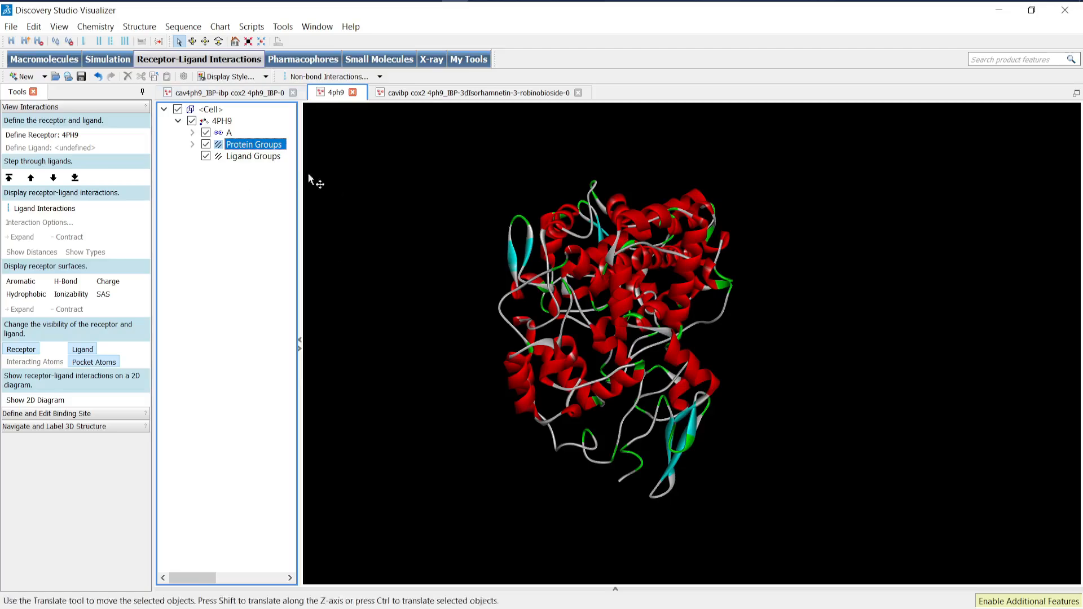
Copy the entire docked 3dIsorhamnetin-3-robinobioside ligand structure from its own hierarchy.
click(451, 93)
click(158, 353)
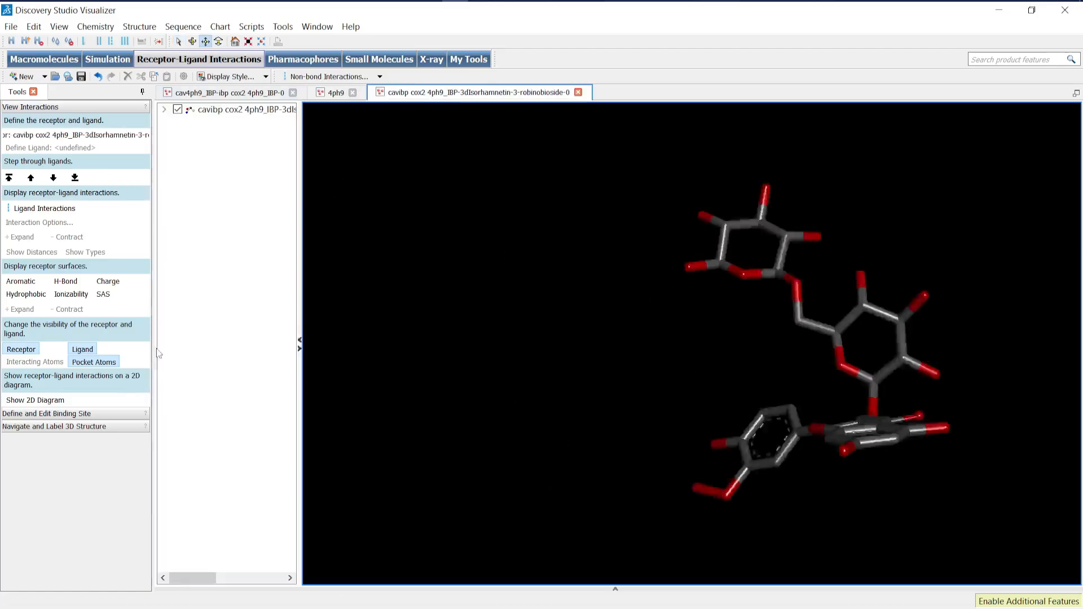
key(ctrl+a)
right_click(208, 133)
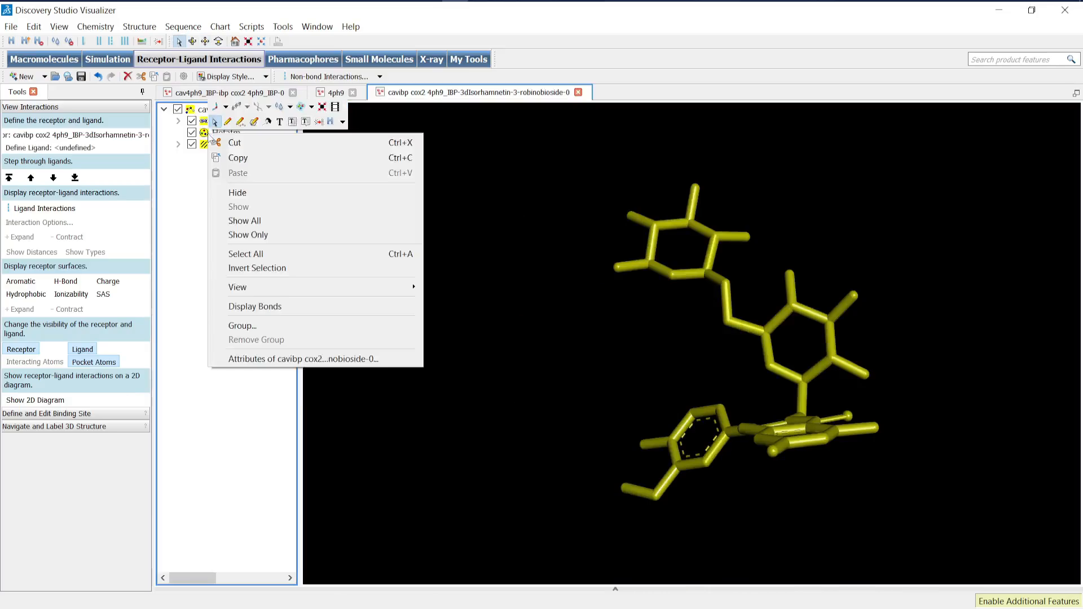
click(182, 186)
right_click(204, 112)
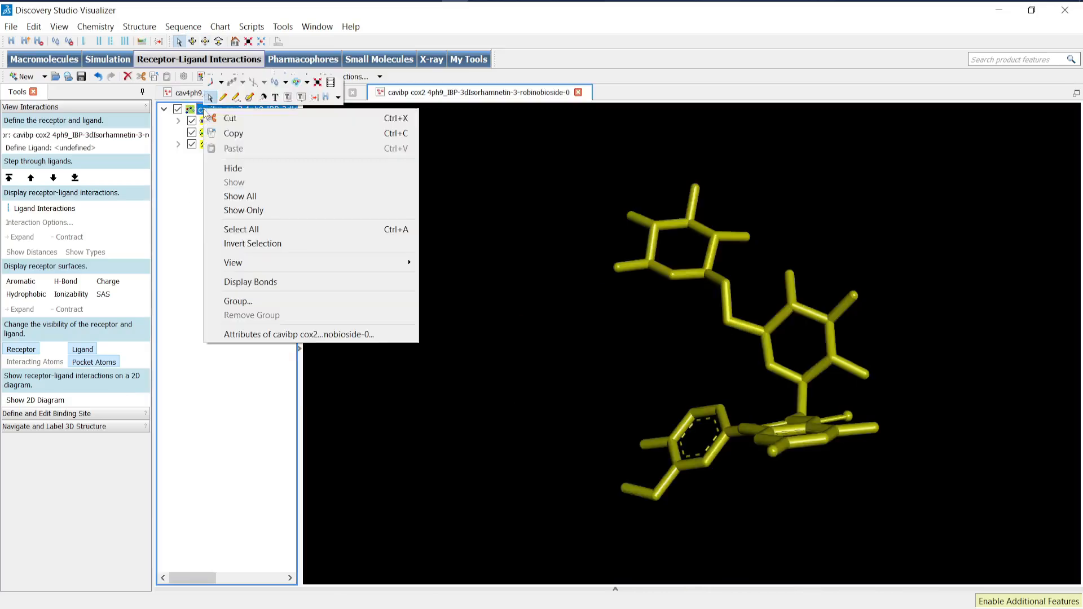
click(233, 135)
click(236, 188)
Paste the copied isorhamnetin ligand into the cleaned 4ph9 structure and view it inside the protein.
click(333, 94)
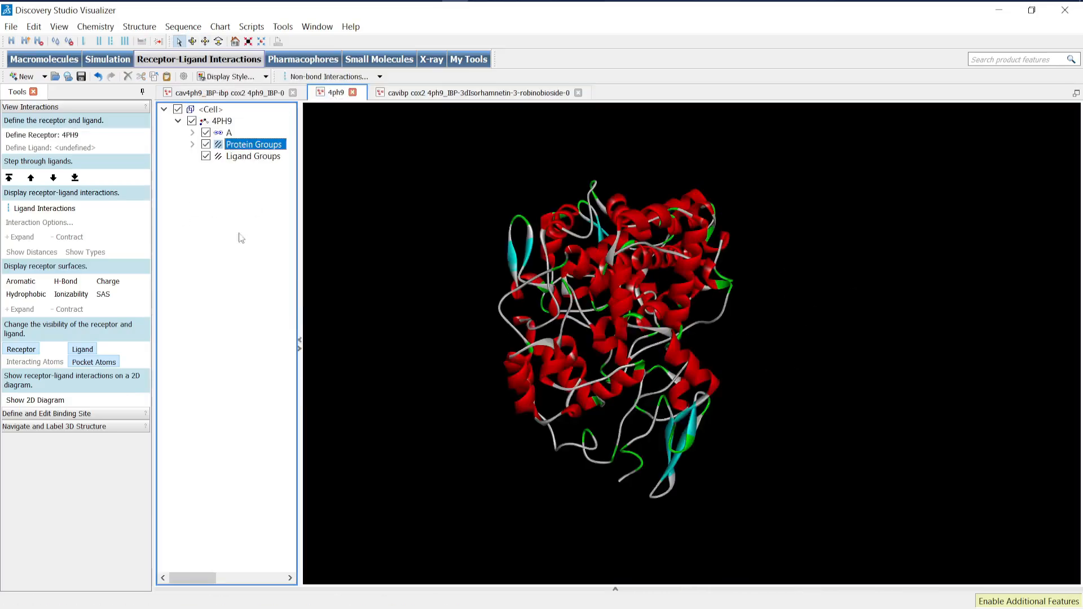
right_click(219, 233)
click(253, 273)
drag(435, 280, 591, 307)
scroll(682, 327, up, 3)
Define the pasted ligand UNK999 in group Z as the ligand for the 4PH9 receptor.
drag(219, 172, 230, 146)
click(229, 134)
click(193, 144)
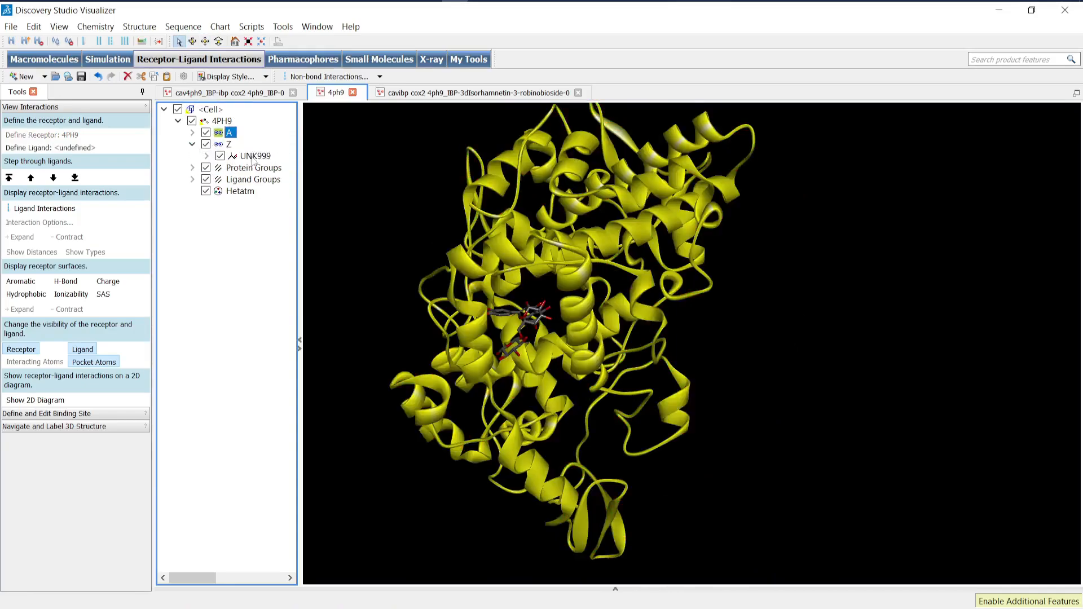
click(251, 157)
click(244, 233)
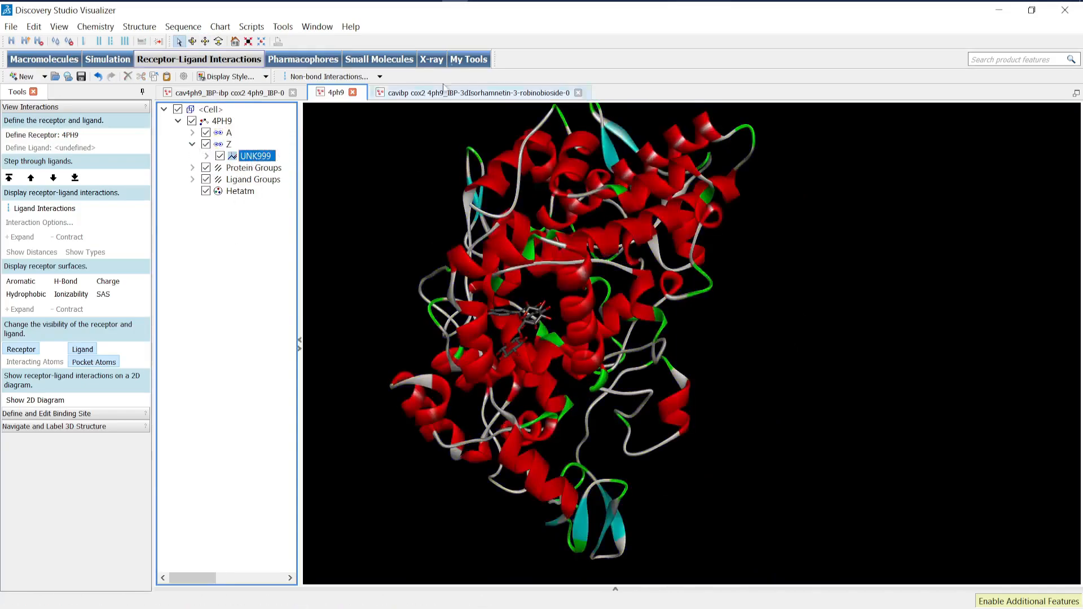
click(243, 158)
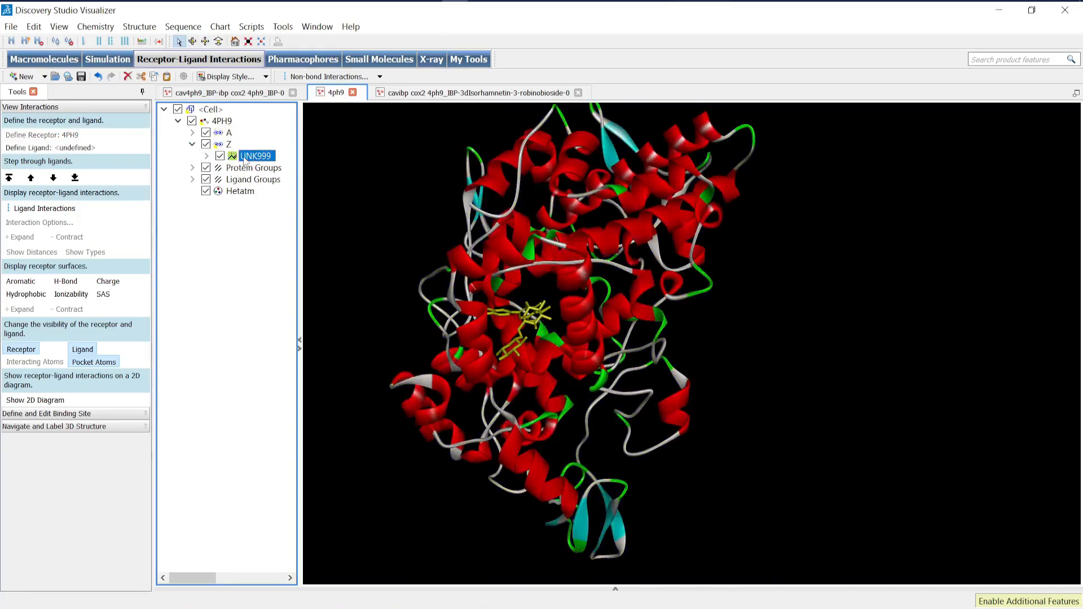
click(74, 149)
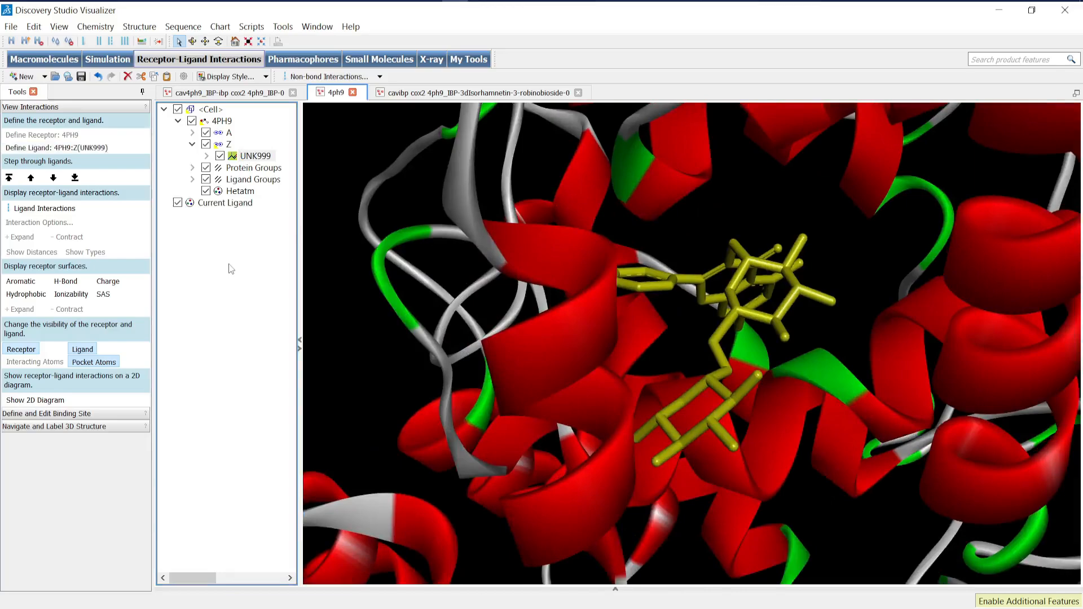
Display the ligand's interactions with the 4PH9 residues in 3D and generate their 2D interaction diagram.
click(66, 211)
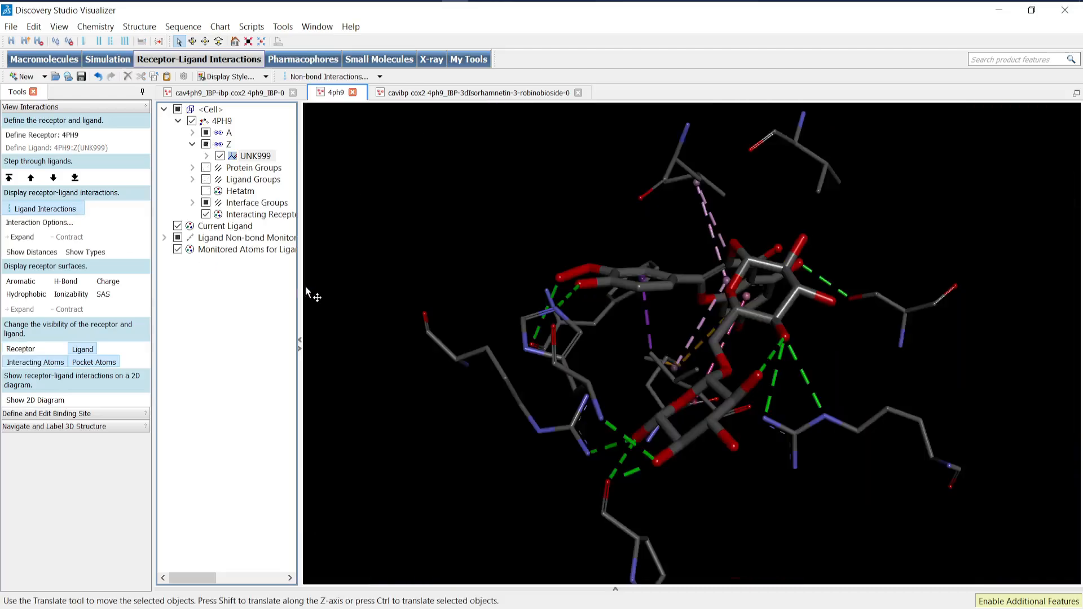
drag(700, 368, 384, 351)
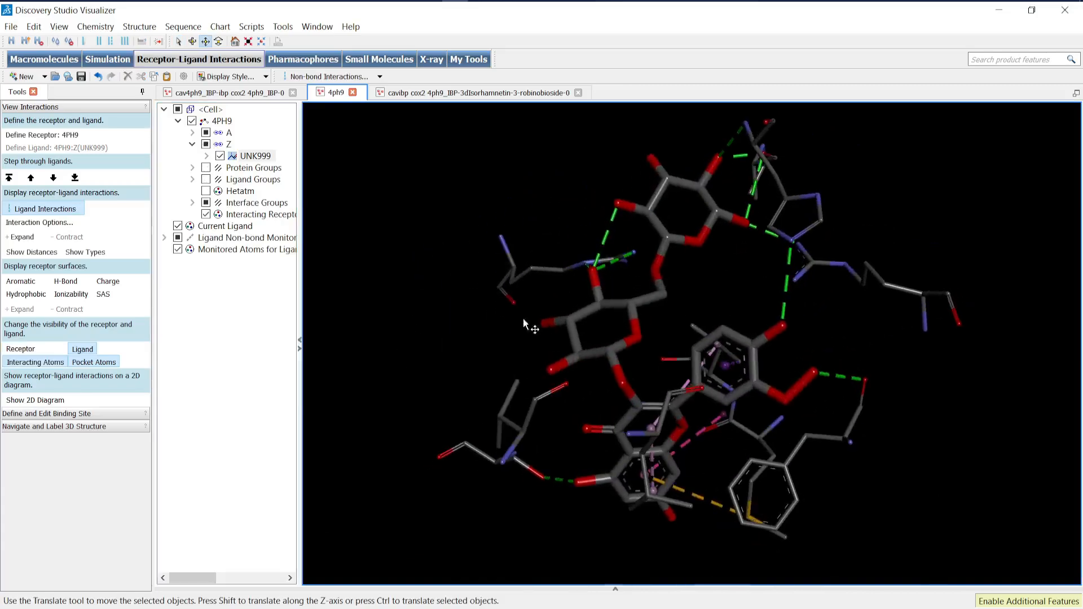
click(57, 400)
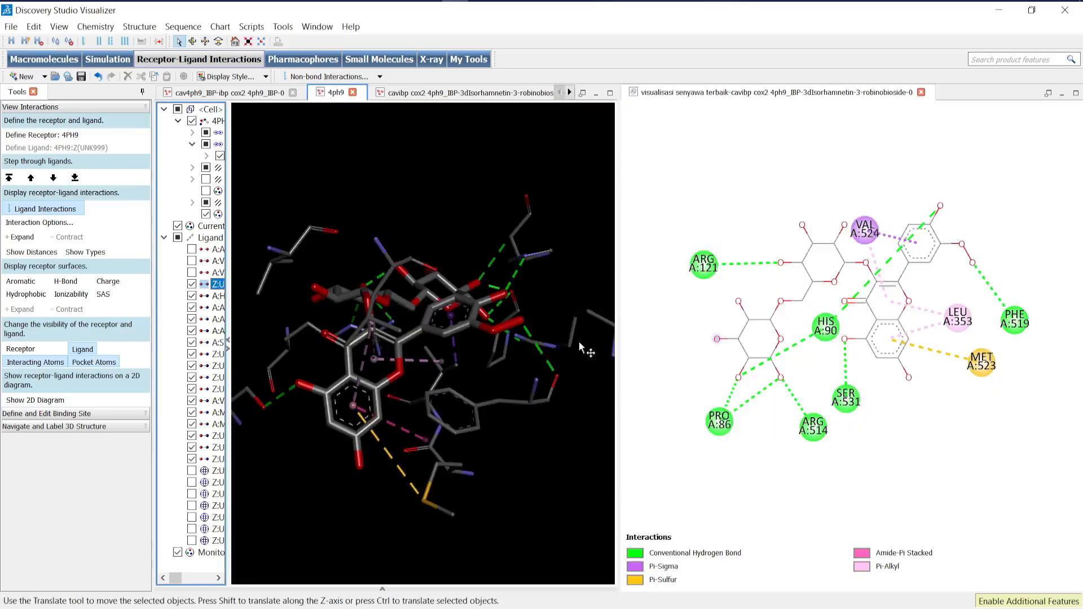
click(932, 275)
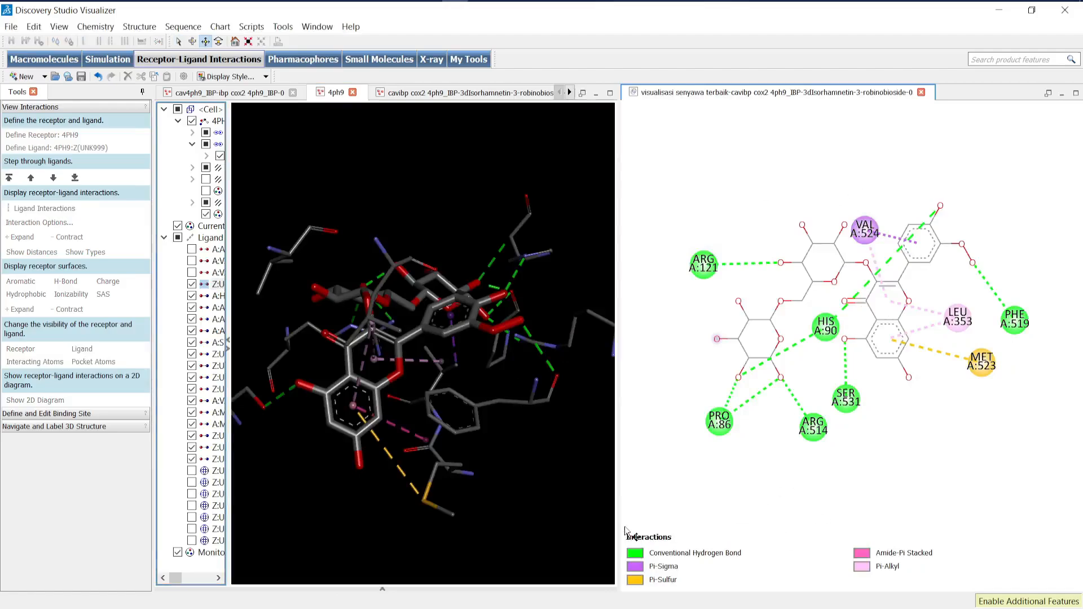
mouse_move(641, 519)
mouse_down()
mouse_move(744, 556)
mouse_move(674, 508)
mouse_move(649, 519)
mouse_up()
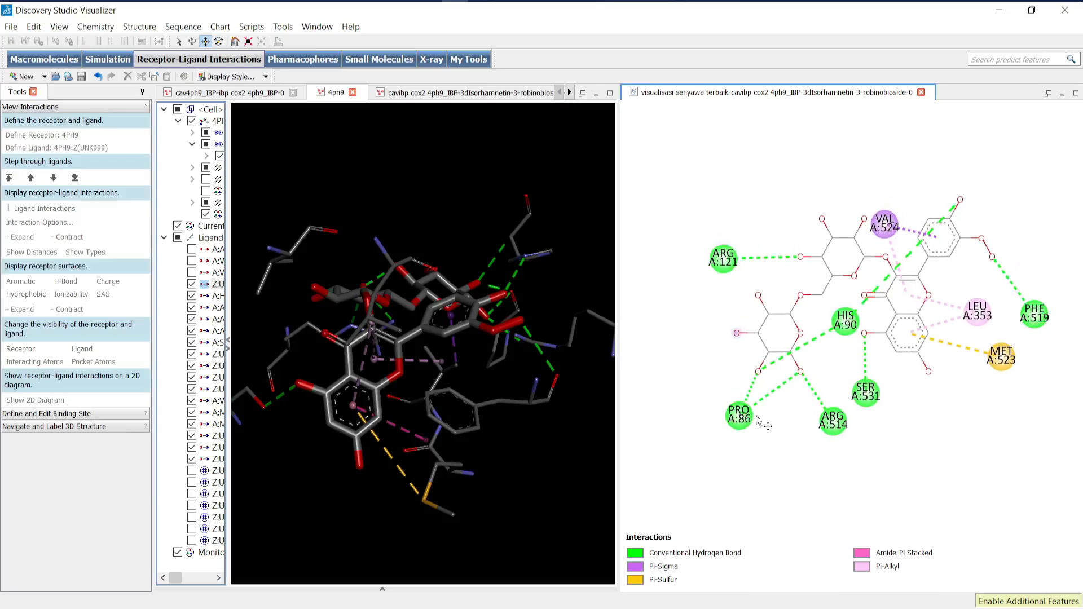